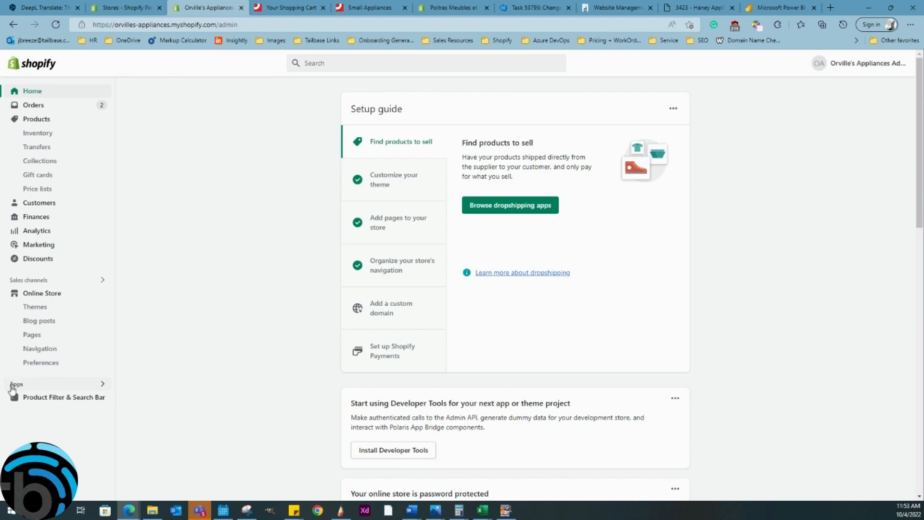
- Open the filter settings of the Product Filter & Search Bar app and review the list of enabled filters
click(72, 399)
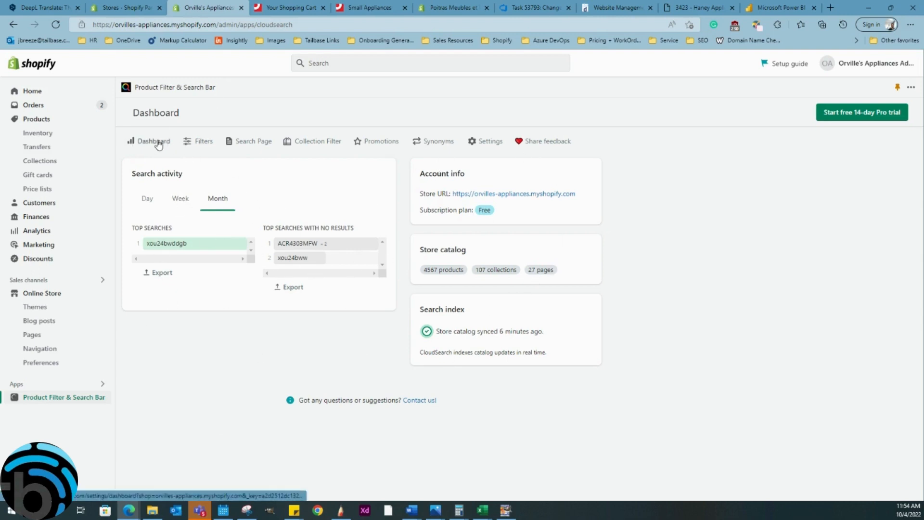
click(203, 142)
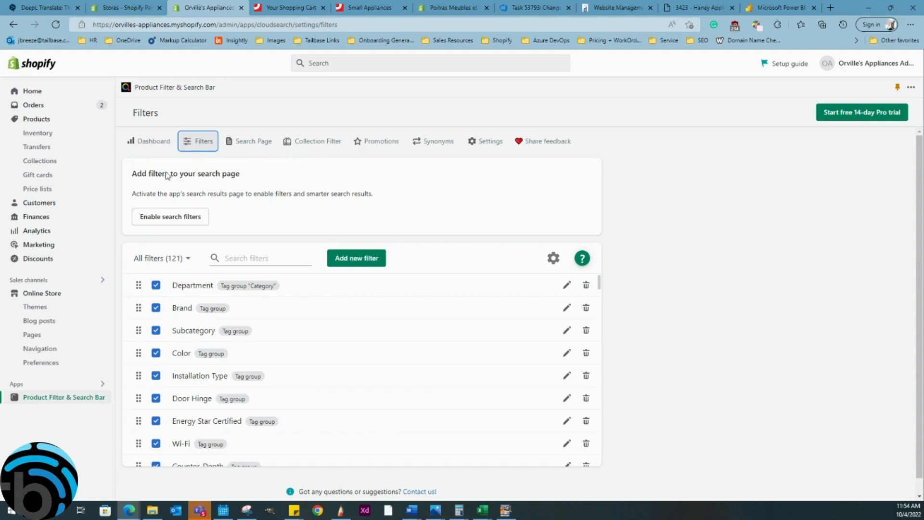
scroll(161, 295, down, 1)
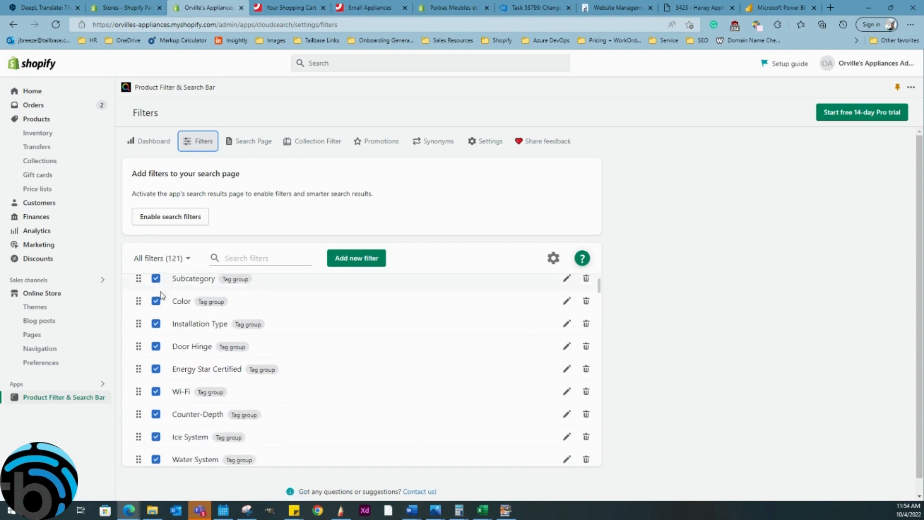
scroll(161, 294, down, 4)
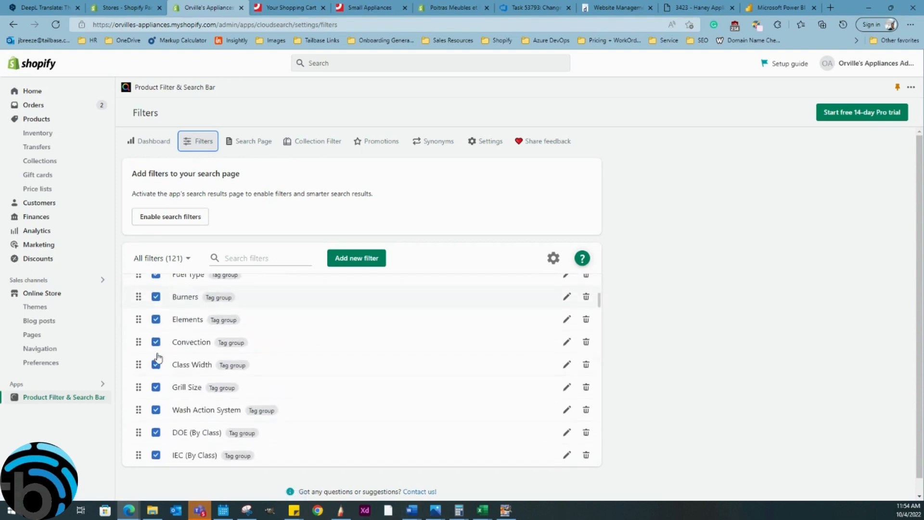
scroll(159, 357, down, 4)
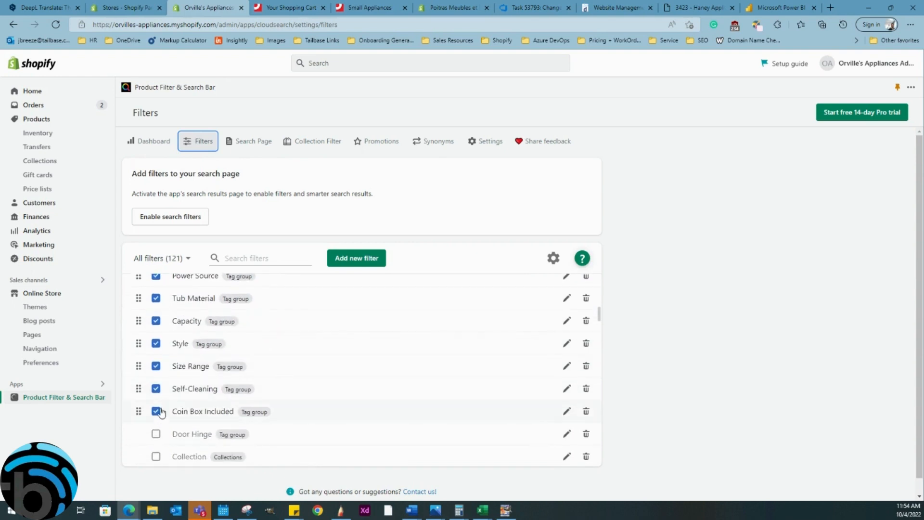
scroll(162, 413, up, 7)
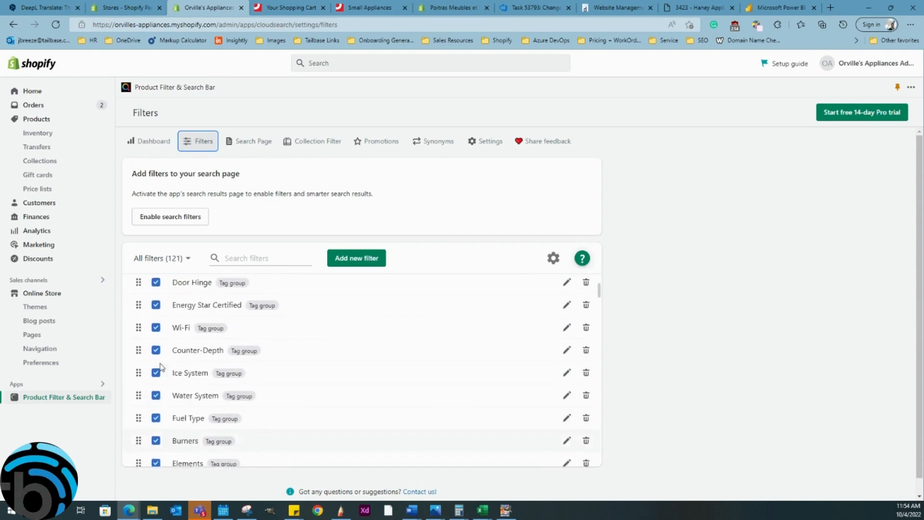
scroll(161, 371, up, 3)
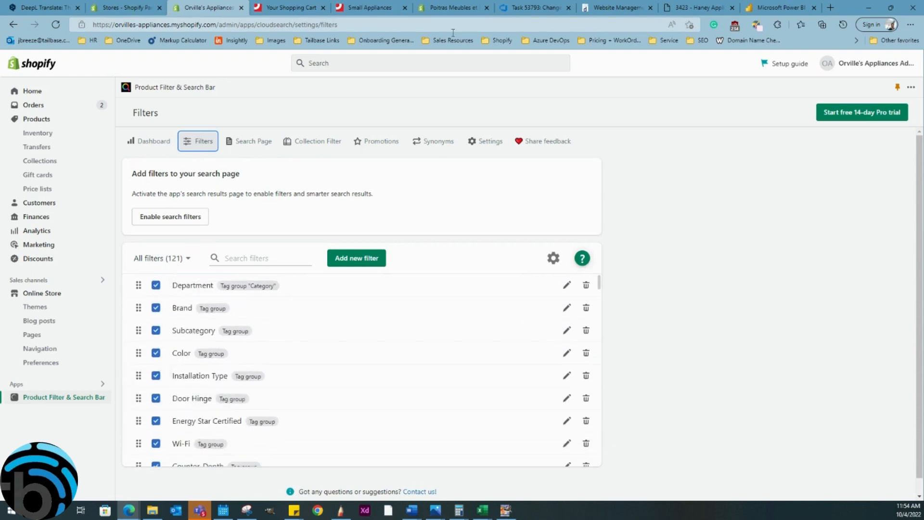
- Inspect the Brand, Subcategory and Color filters on the storefront's Small Appliances collection page
click(369, 9)
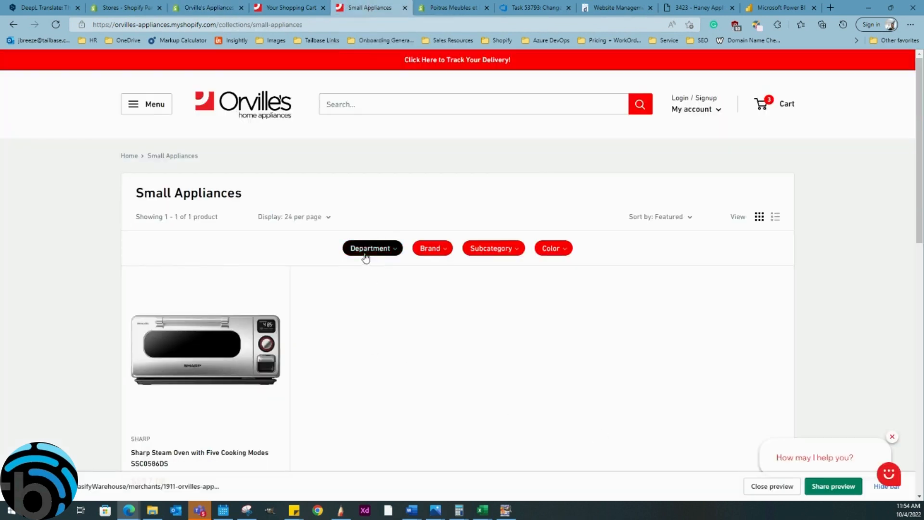
click(443, 254)
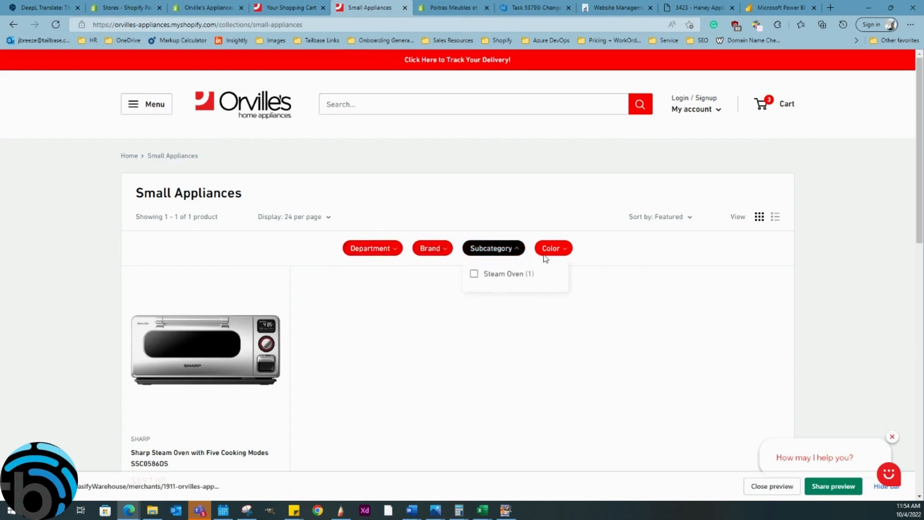
click(560, 249)
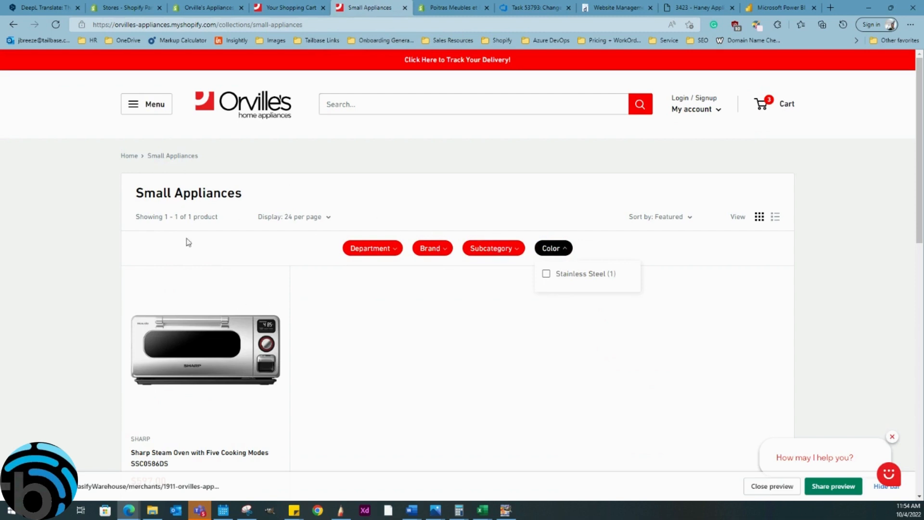
click(238, 255)
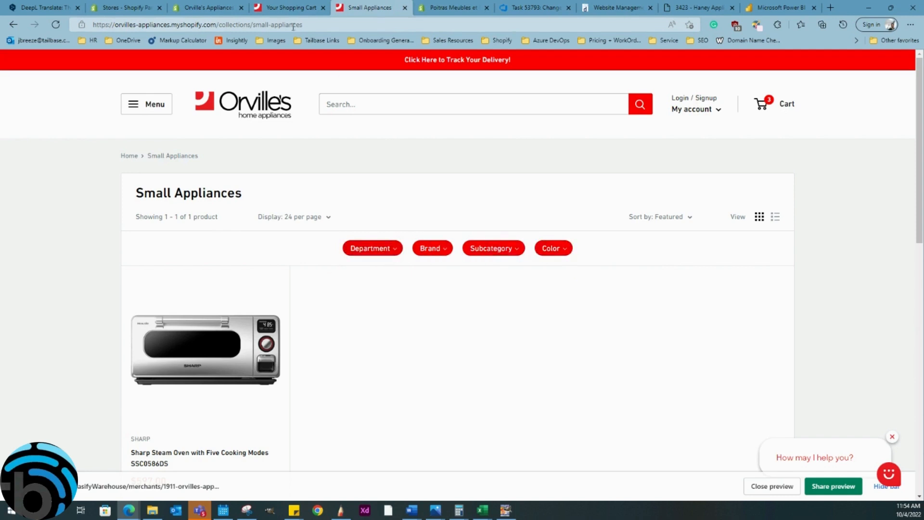
- Return to the app's filter settings and examine which filters are enabled in the list
click(202, 6)
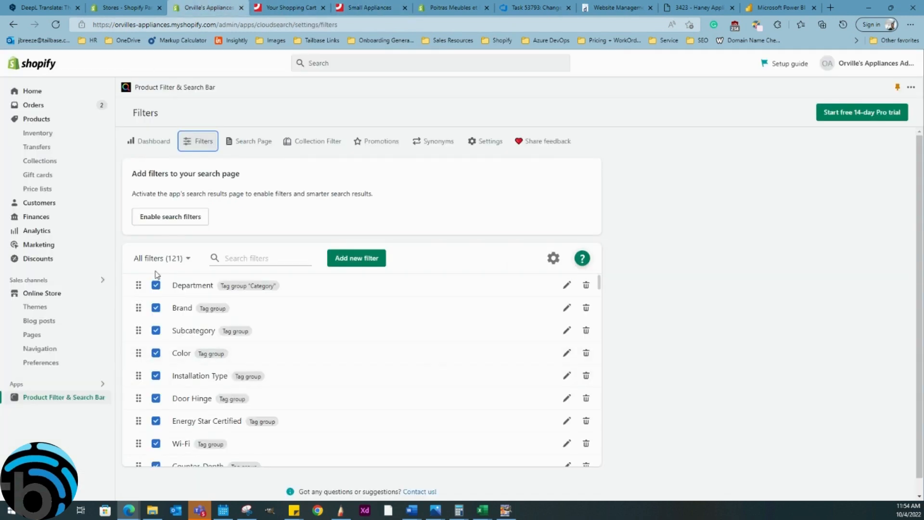
scroll(159, 327, down, 3)
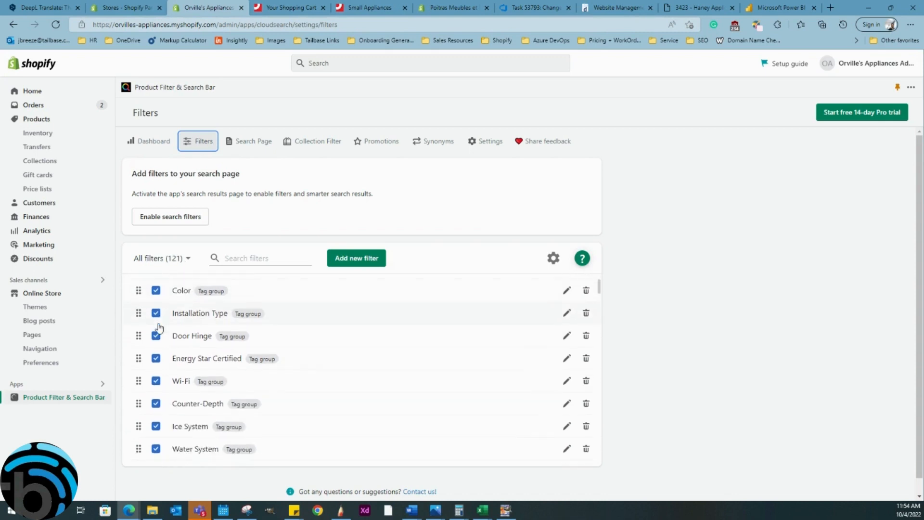
scroll(160, 359, down, 5)
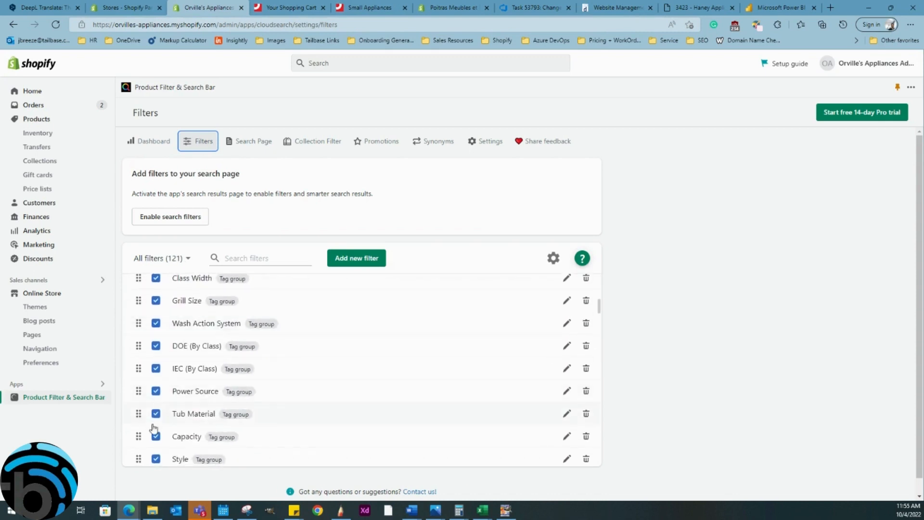
scroll(162, 381, down, 2)
scroll(178, 337, up, 6)
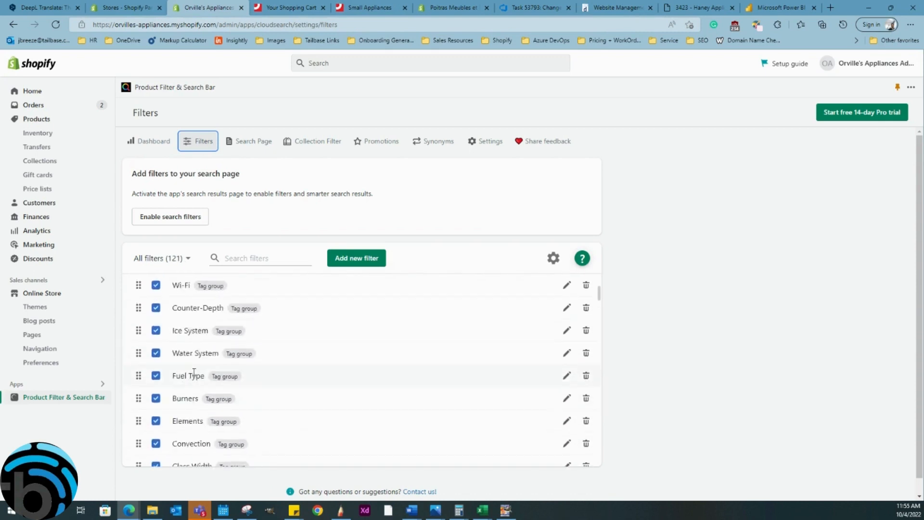
scroll(198, 401, up, 3)
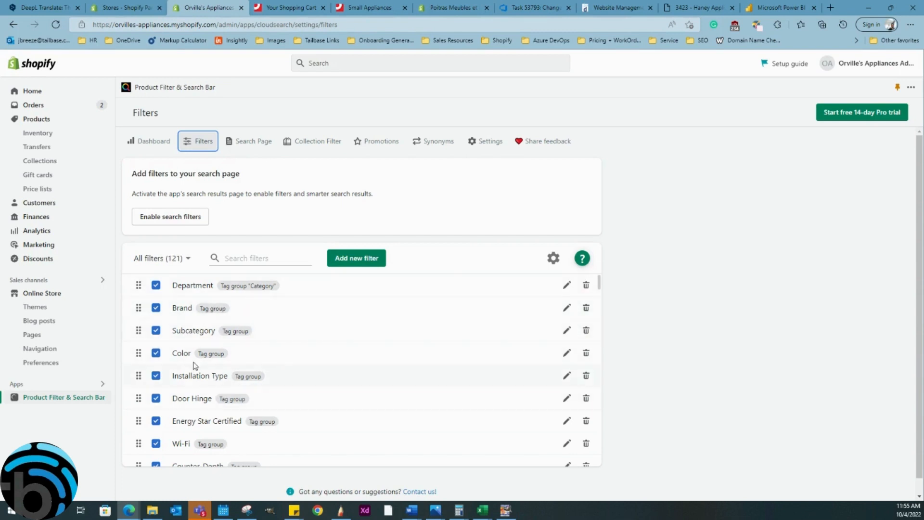
scroll(200, 421, down, 1)
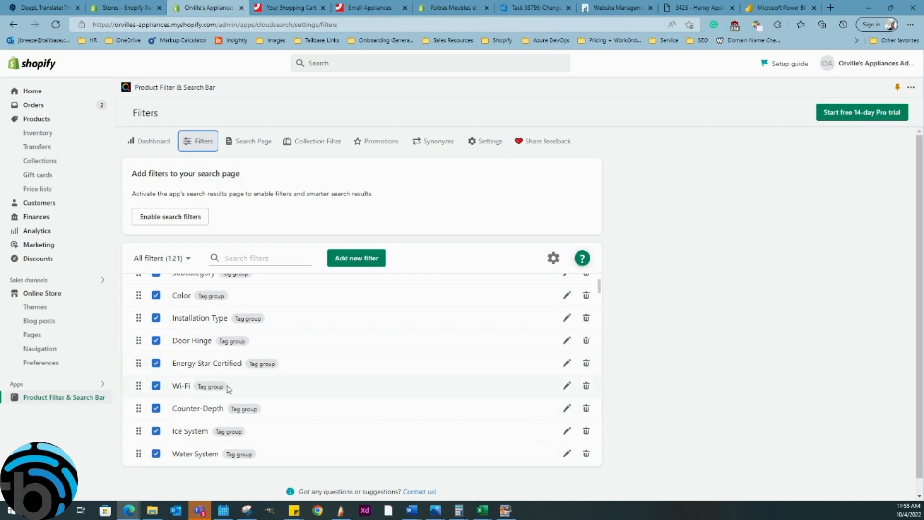
- Compare the filters on the storefront's Small Appliances page with those in the app's filter list
click(286, 12)
click(369, 8)
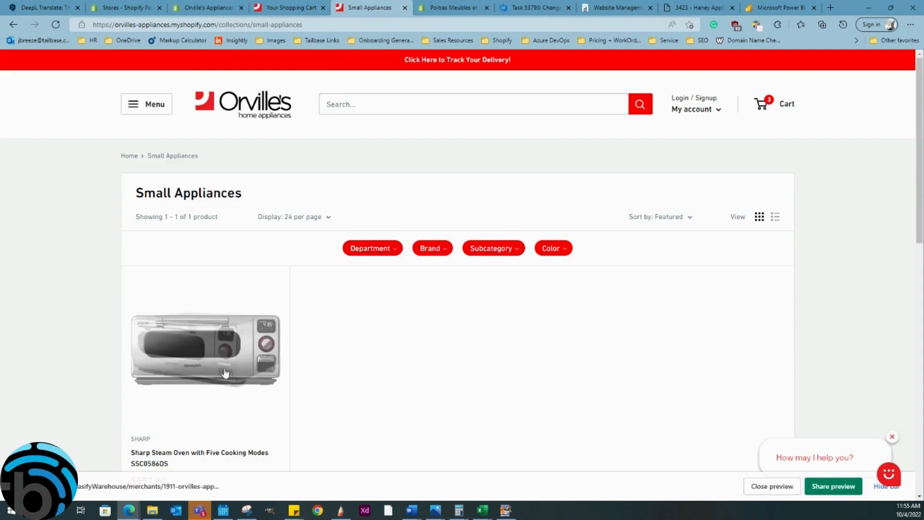
click(208, 9)
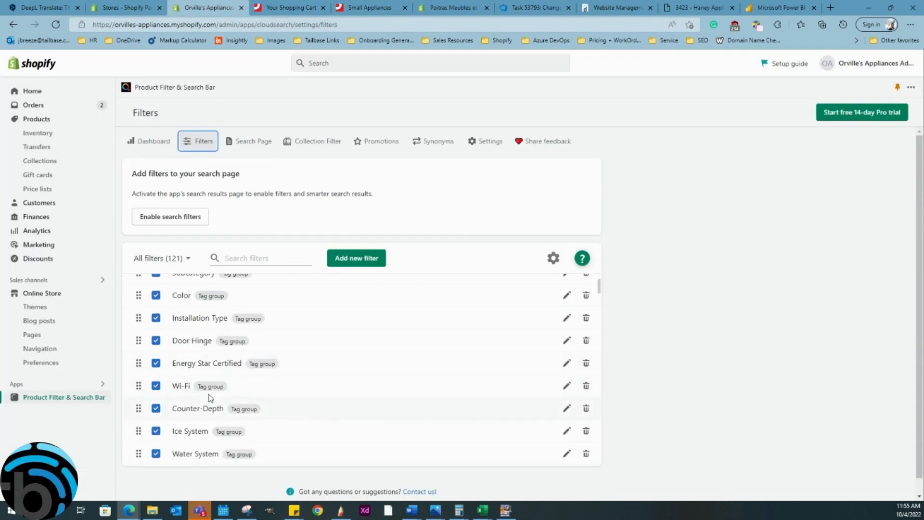
scroll(206, 392, down, 1)
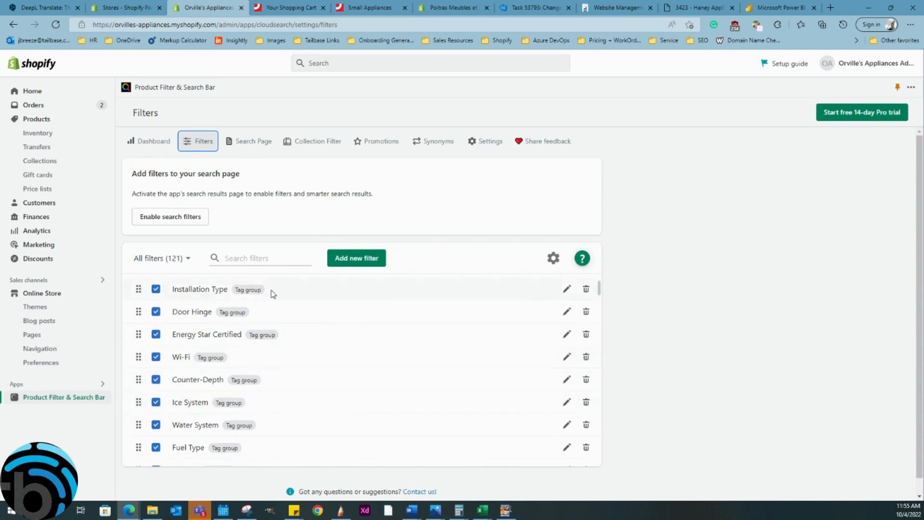
- Open the Refrigerators collection from the storefront's Kitchen category and inspect its Ice System, Water System and Class Width filters
click(363, 8)
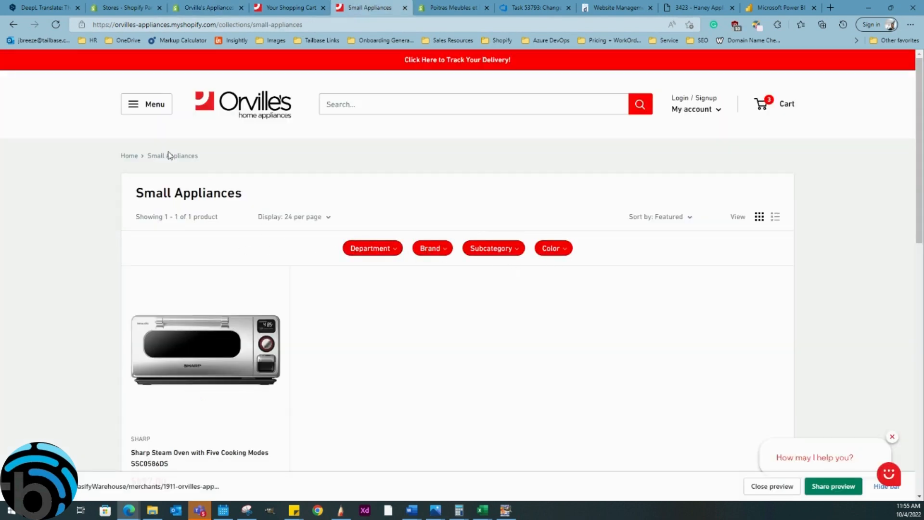
click(136, 110)
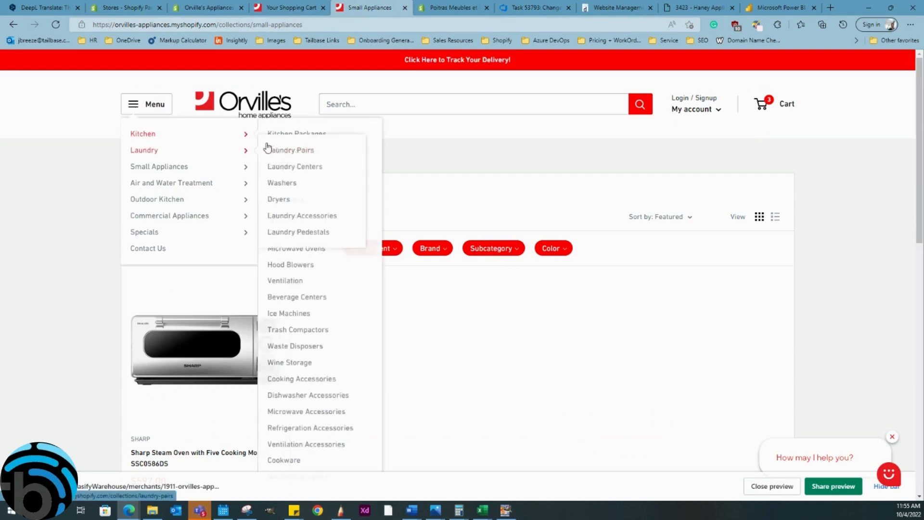
mouse_move(209, 134)
click(298, 152)
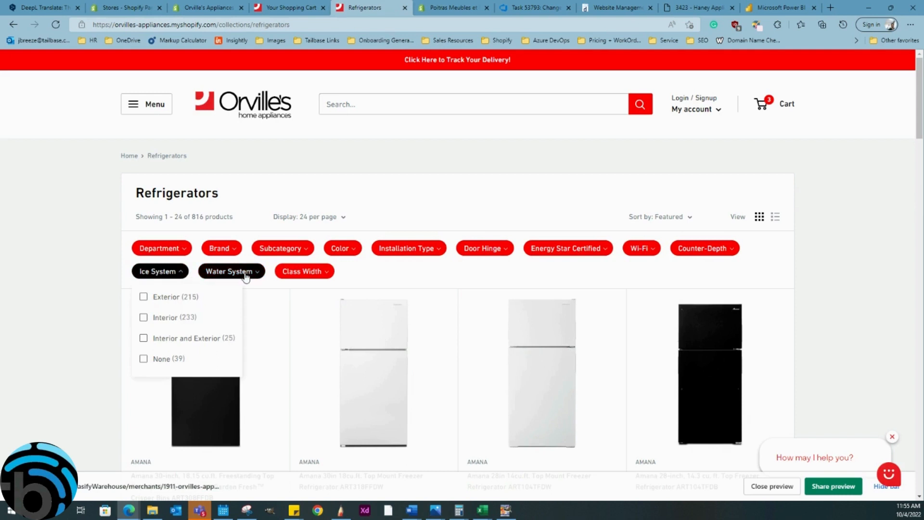
mouse_move(312, 275)
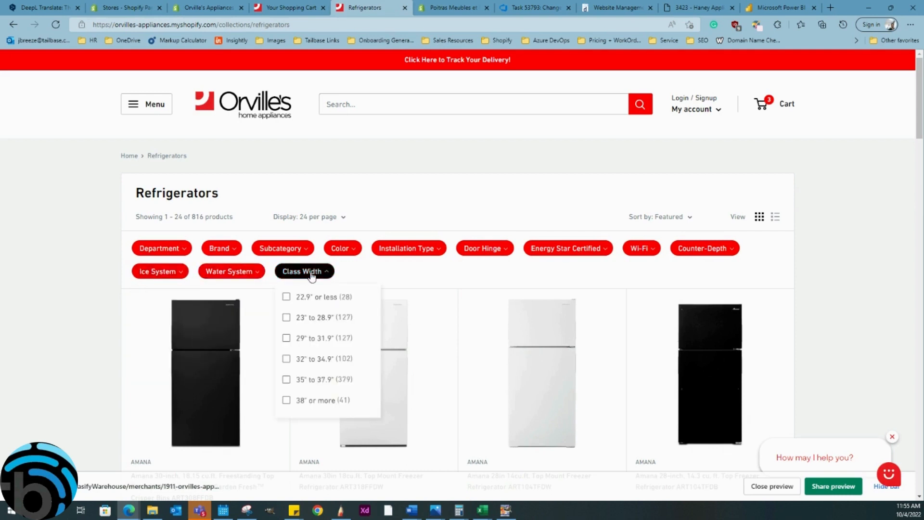
- Rename the Brand filter to "Vendor" in the app's filter settings and close its editor
click(197, 8)
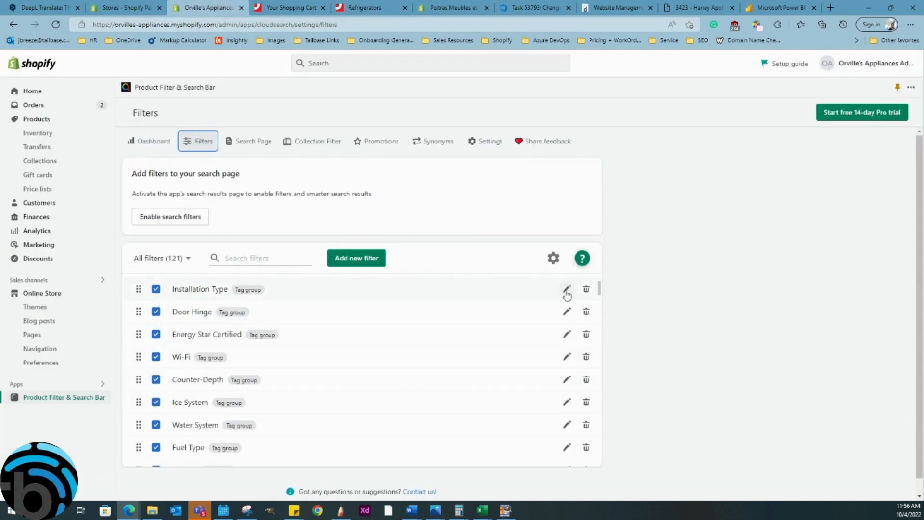
scroll(202, 326, up, 2)
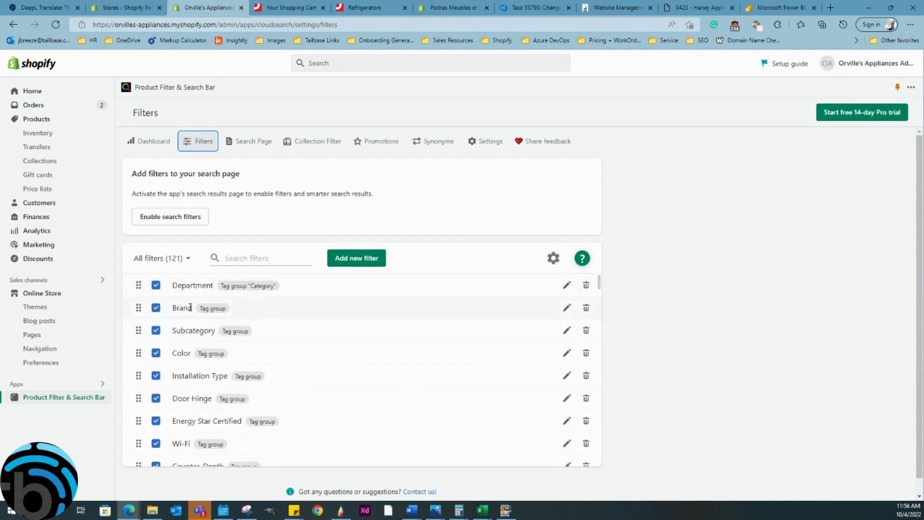
click(567, 308)
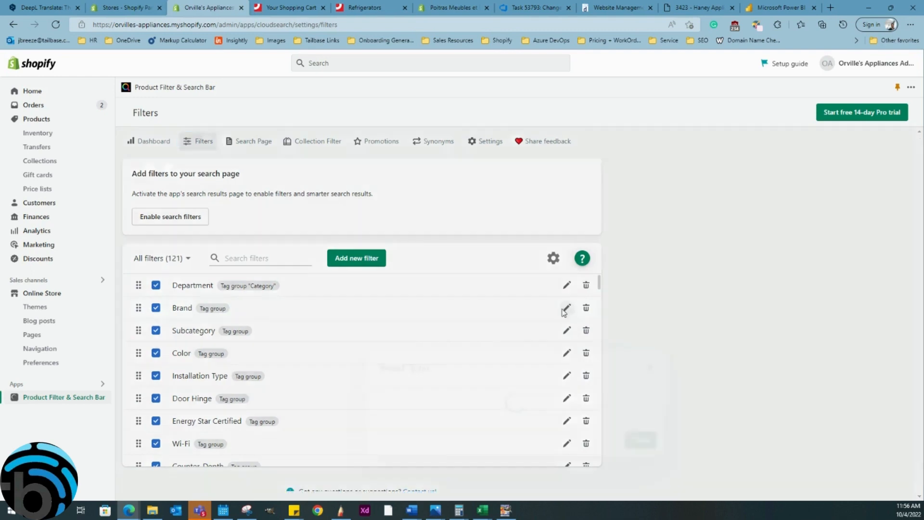
drag(421, 227, 345, 234)
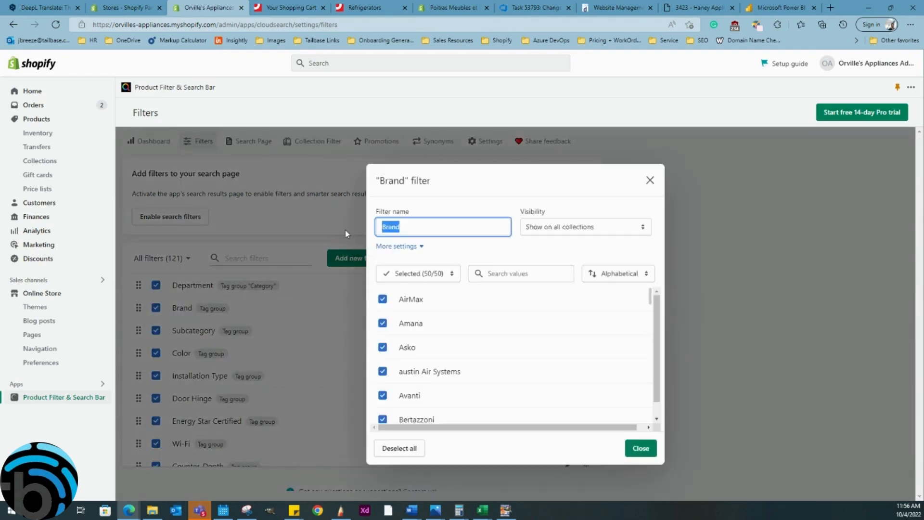
text(Vendo)
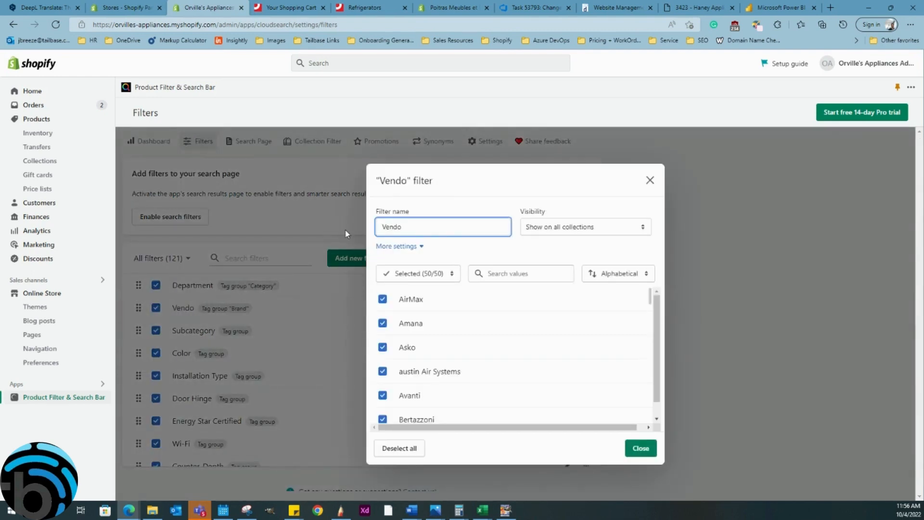
text(r)
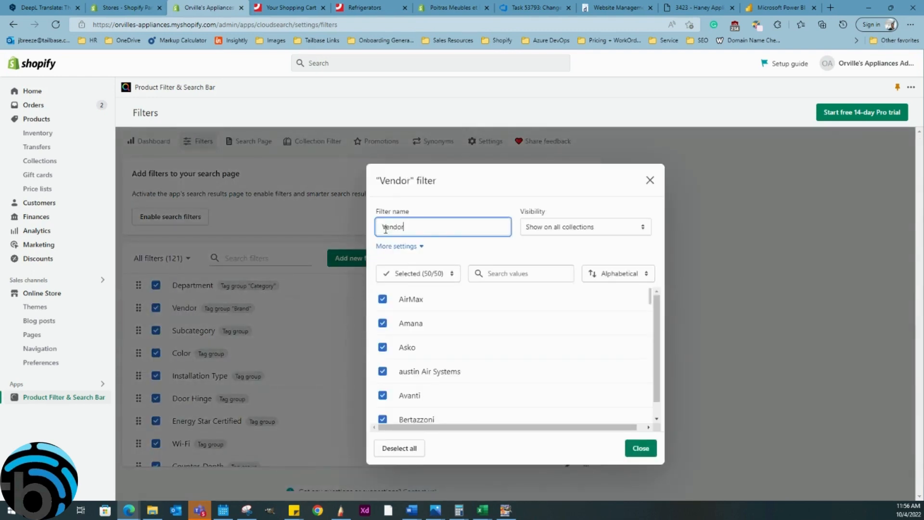
click(641, 449)
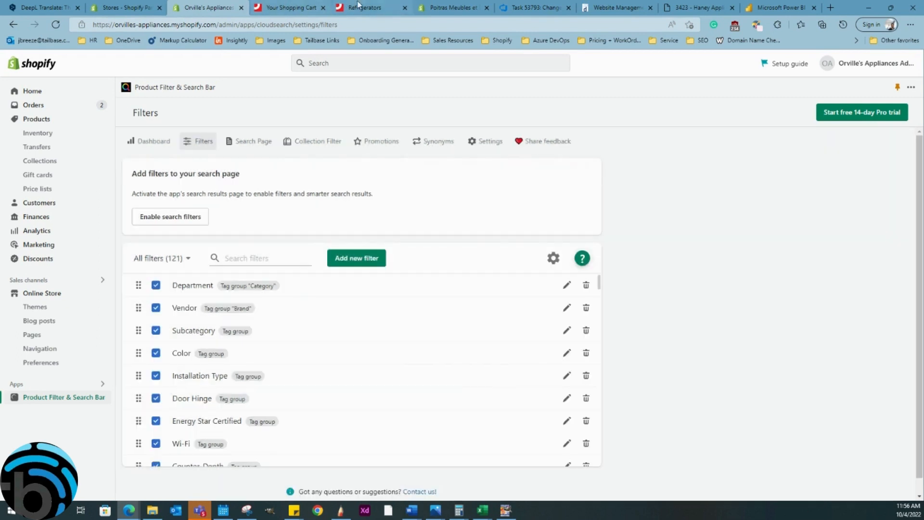
- Check the Vendor filter and its list of values on the storefront's Refrigerators page
click(359, 6)
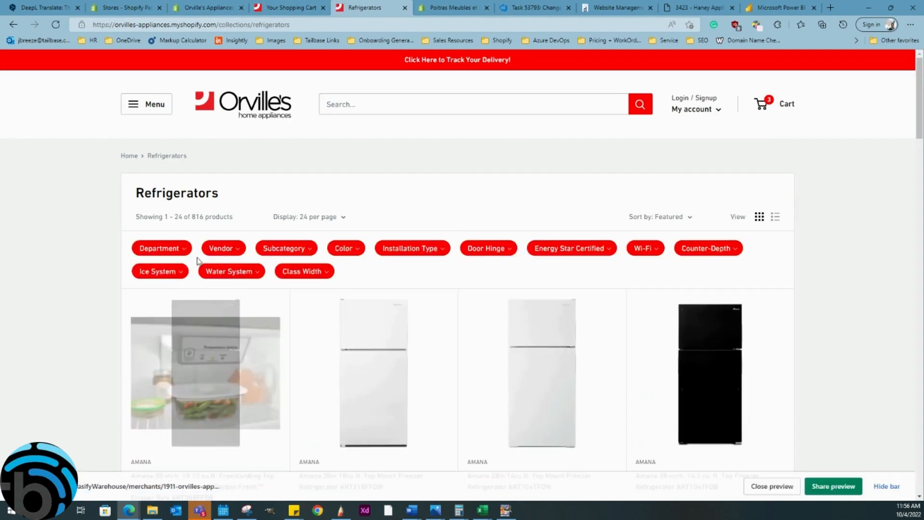
click(230, 249)
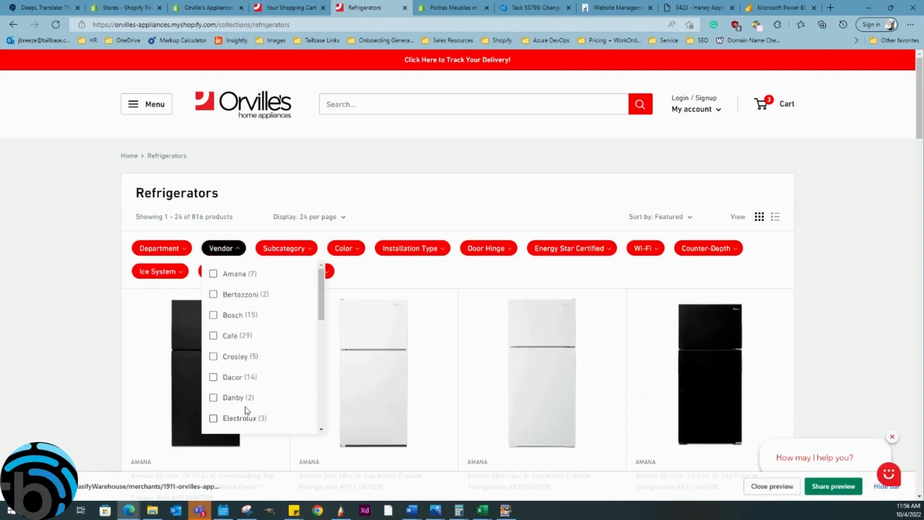
- Rename the Vendor filter to "Brand" in the app's filter settings
click(199, 4)
click(564, 309)
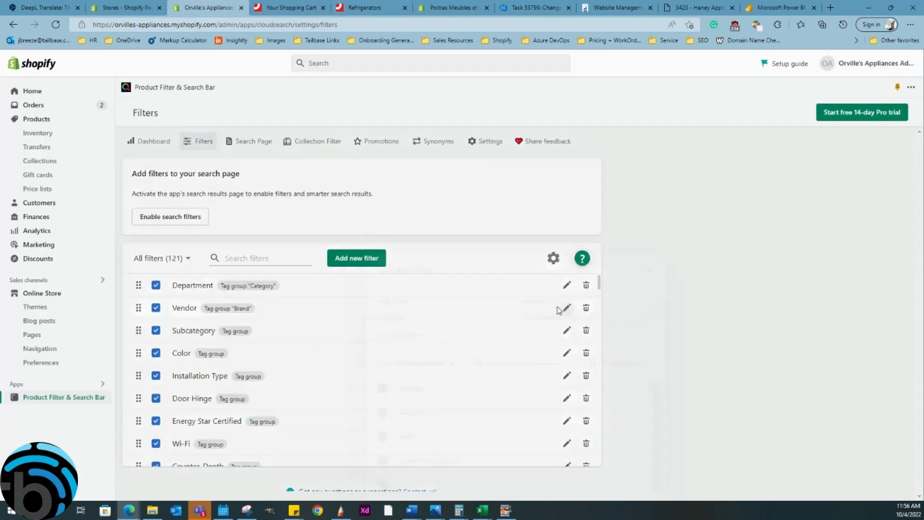
double_click(413, 226)
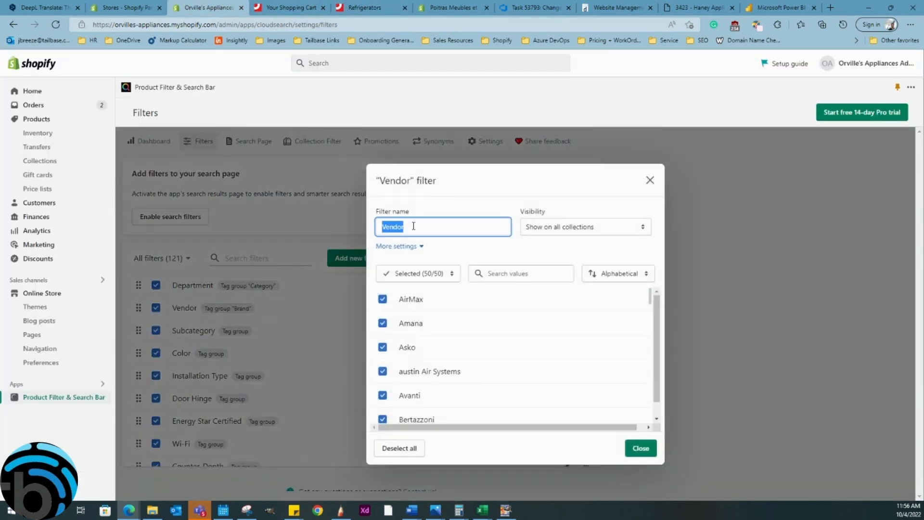
text(Brand)
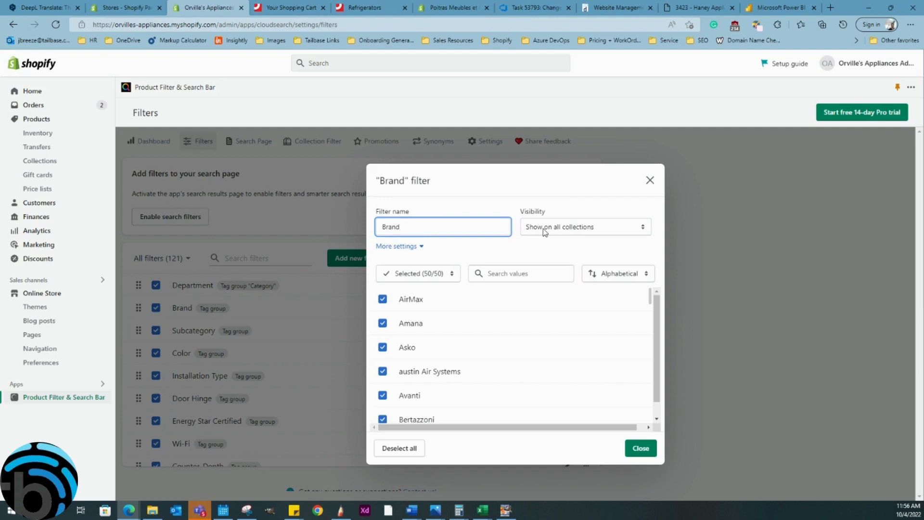
- Set the Brand filter's visibility to Hide on specific collections and add the Commercial Dryers collection
click(560, 230)
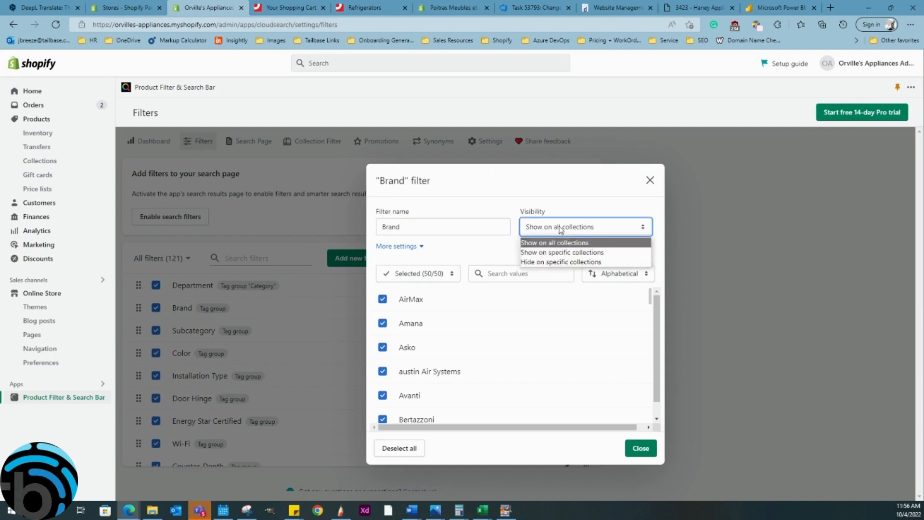
click(552, 263)
click(543, 246)
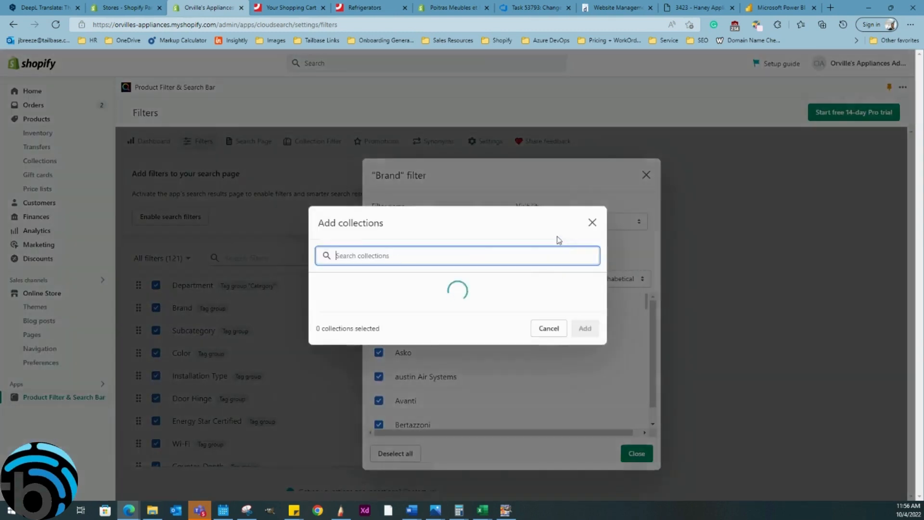
scroll(374, 262, down, 3)
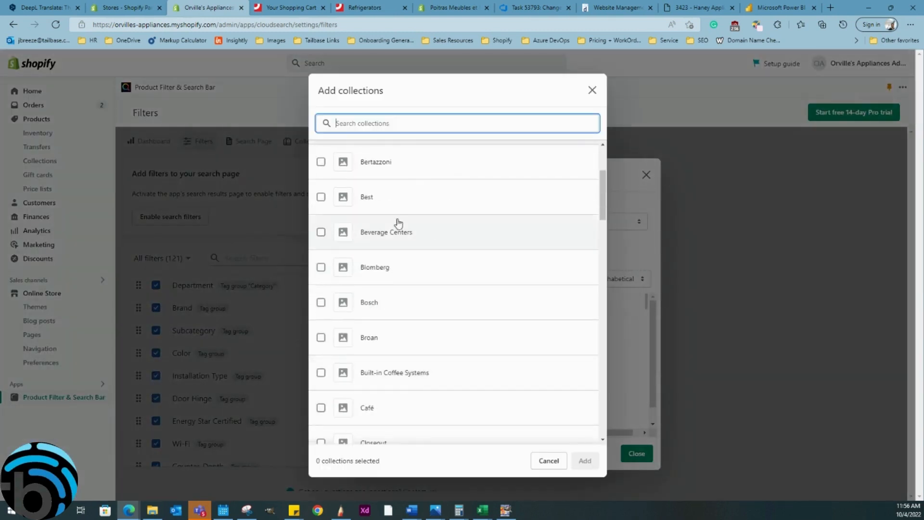
scroll(404, 241, down, 5)
scroll(400, 267, down, 1)
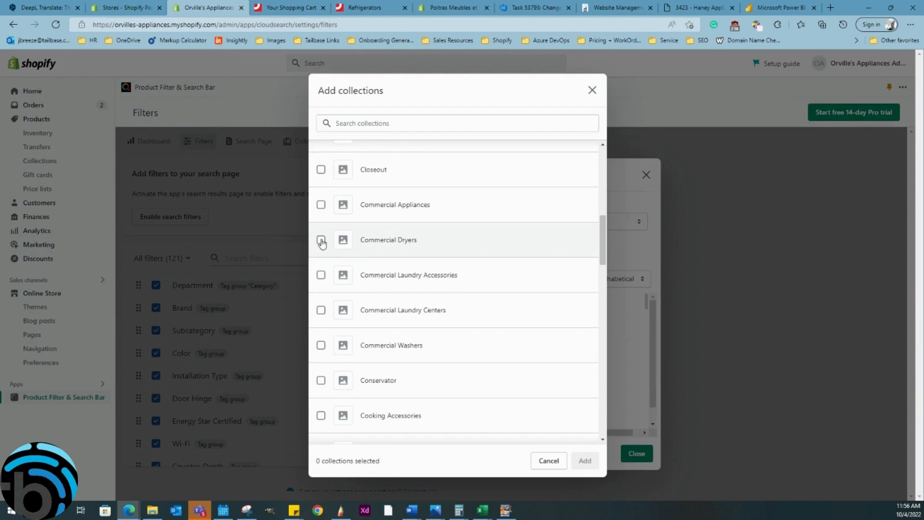
click(321, 240)
click(584, 461)
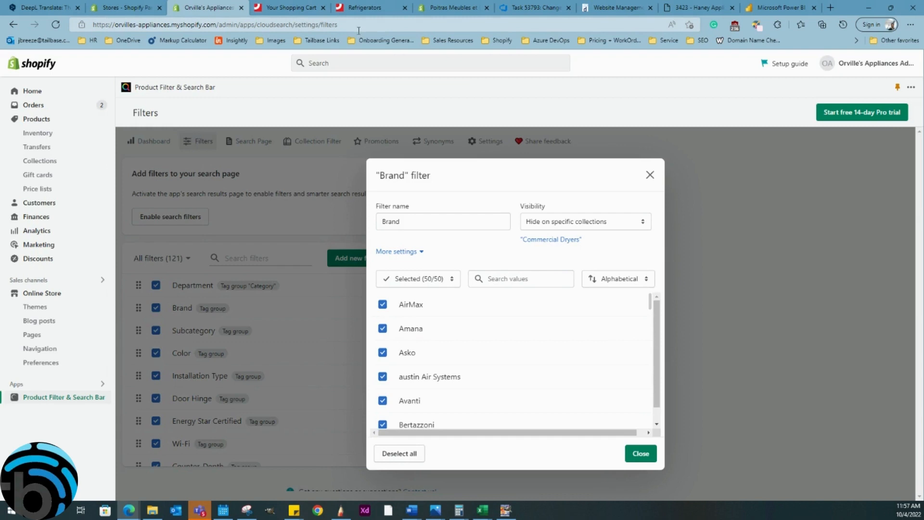
- Open the Commercial Dryers collection from the storefront's Commercial Appliances category and check its filters
click(366, 8)
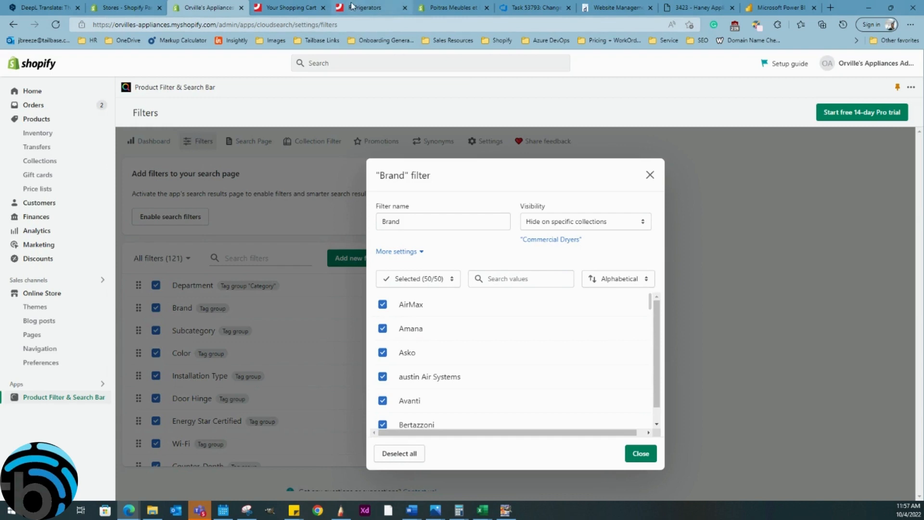
click(132, 109)
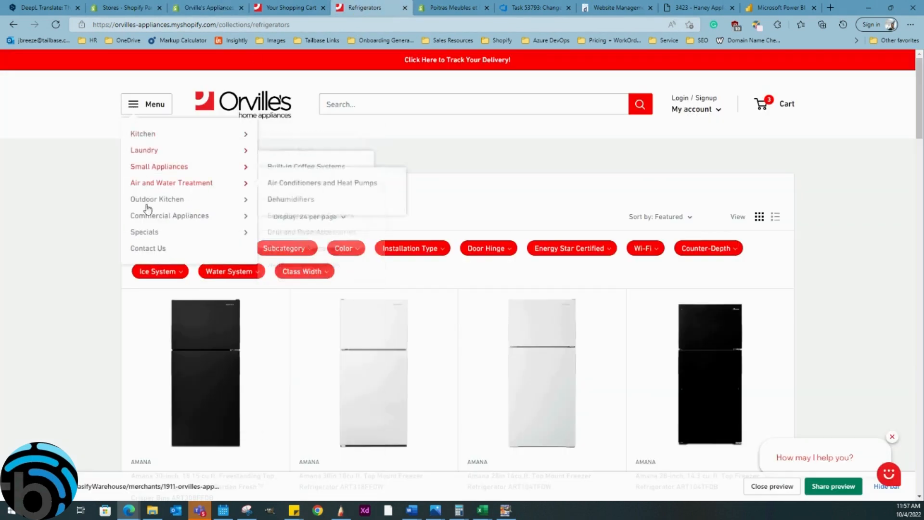
mouse_move(150, 217)
click(297, 216)
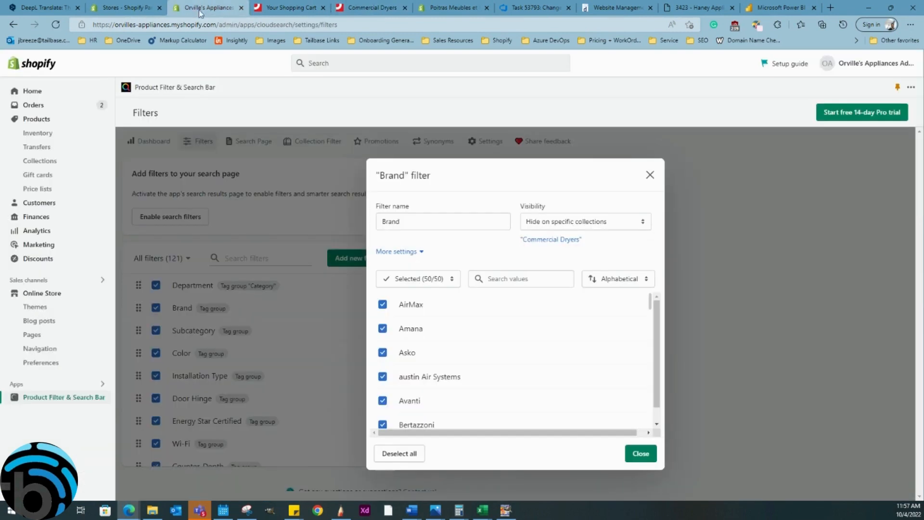
- Set the Brand filter's visibility to Show on all collections, close its editor and check the reloaded Commercial Dryers storefront page
click(202, 8)
click(576, 224)
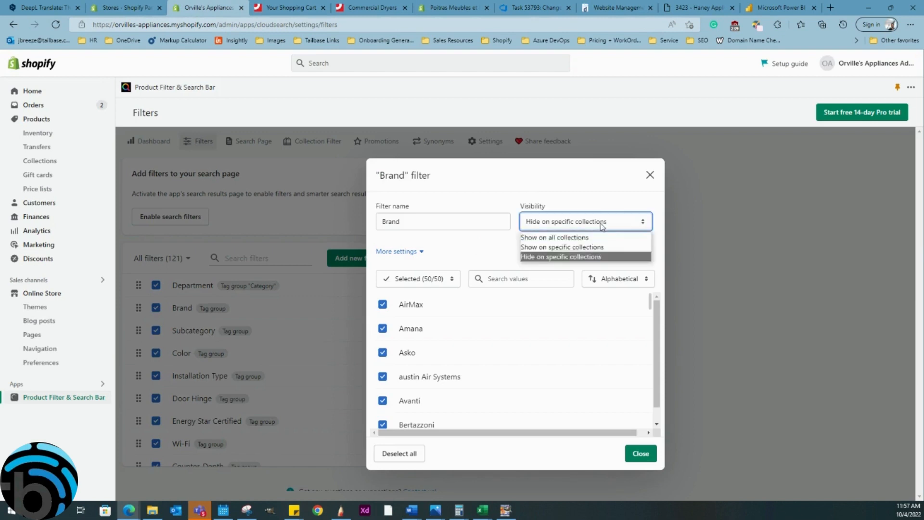
click(577, 239)
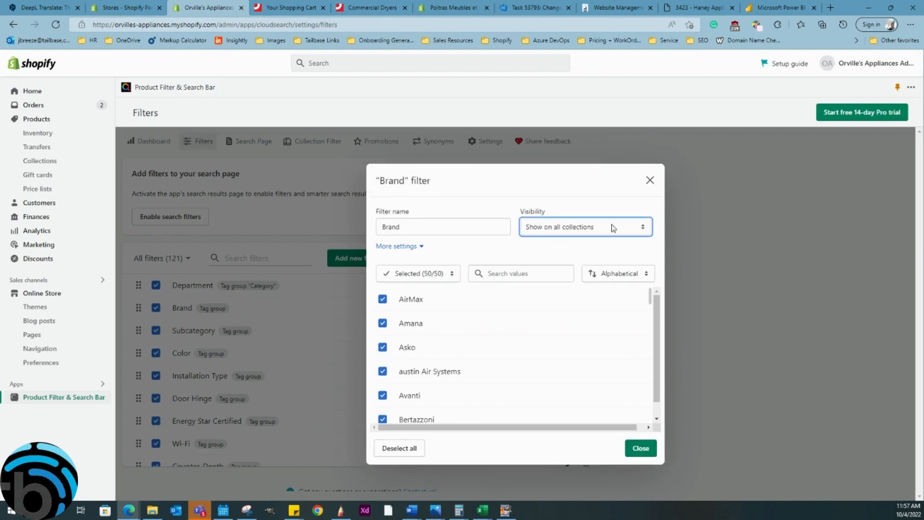
click(645, 449)
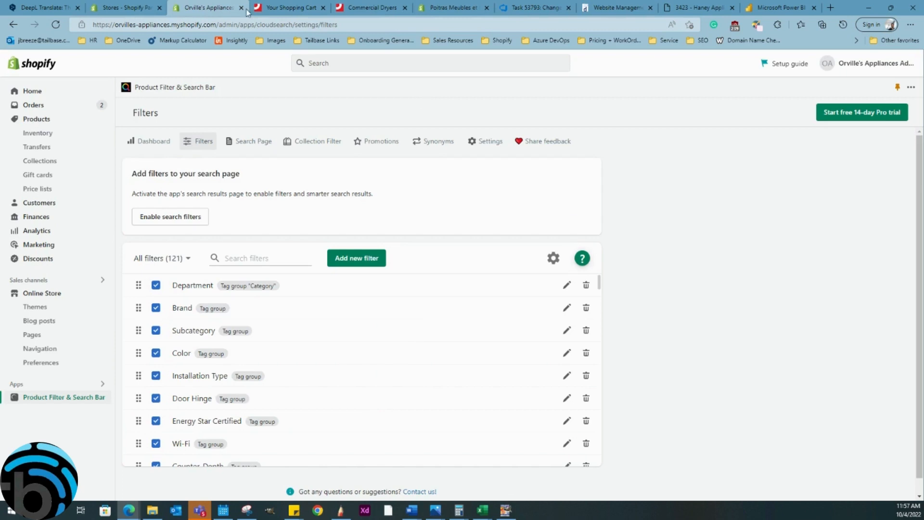
click(367, 8)
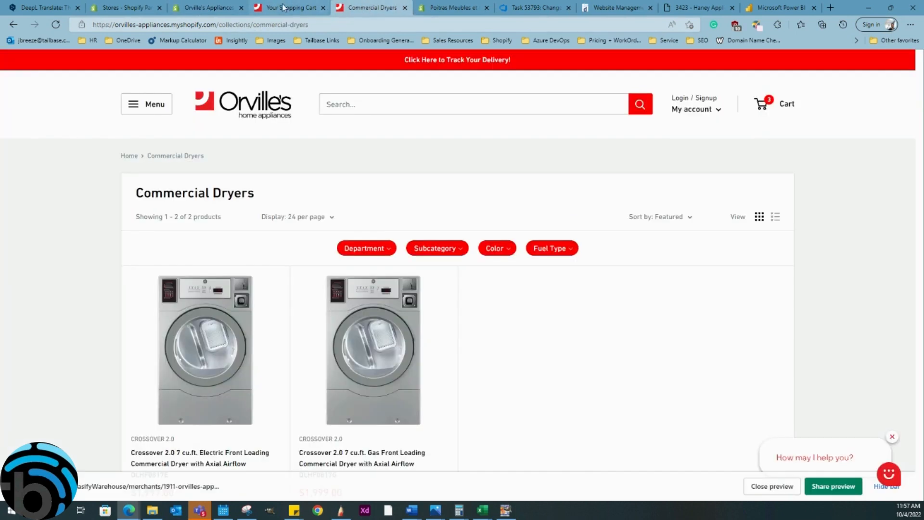
click(56, 24)
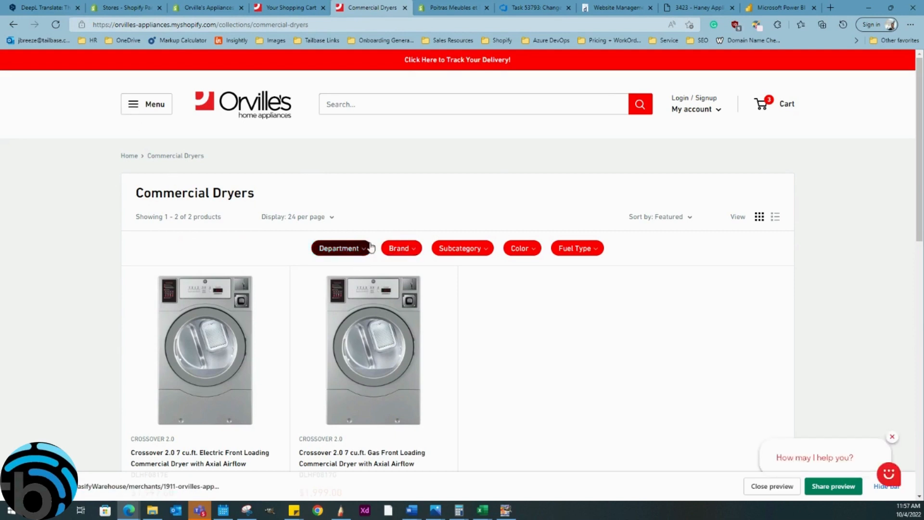
- Move the Brand filter below Installation Type in the app's filter list and check the order on the reloaded Commercial Dryers page
click(195, 8)
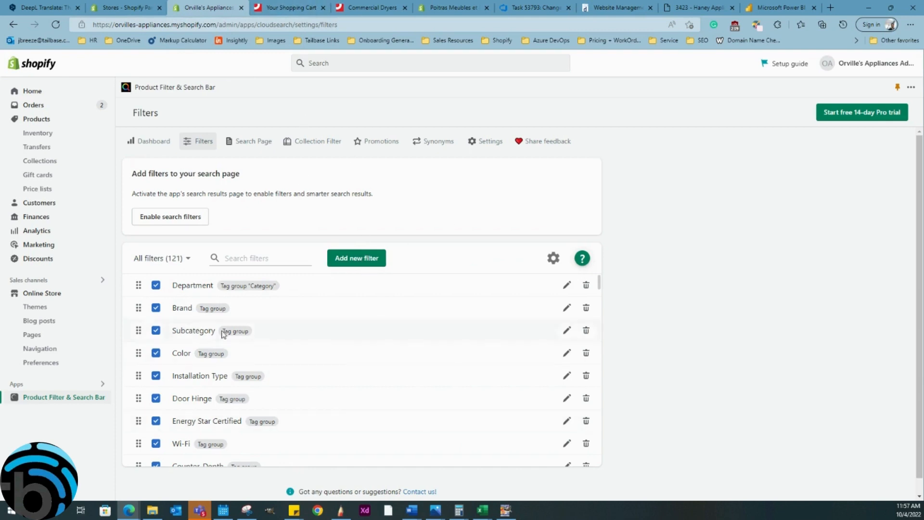
scroll(252, 305, down, 2)
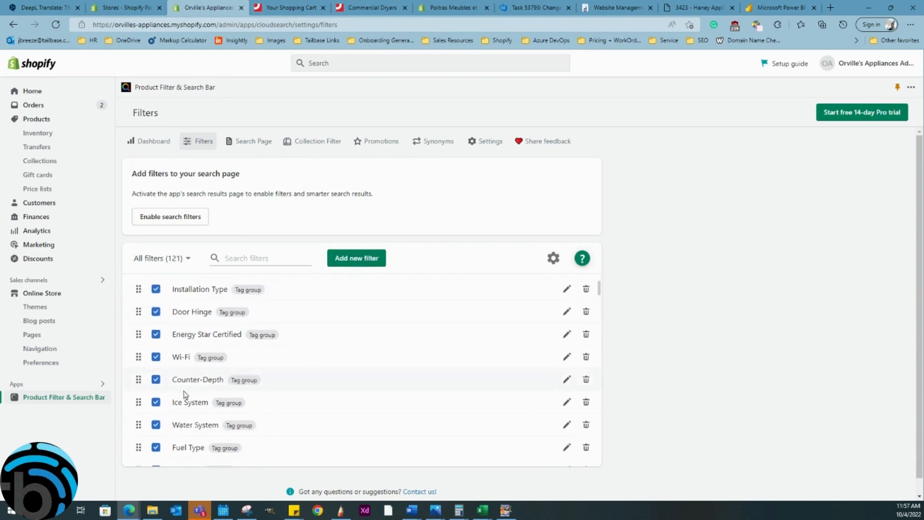
scroll(138, 355, up, 2)
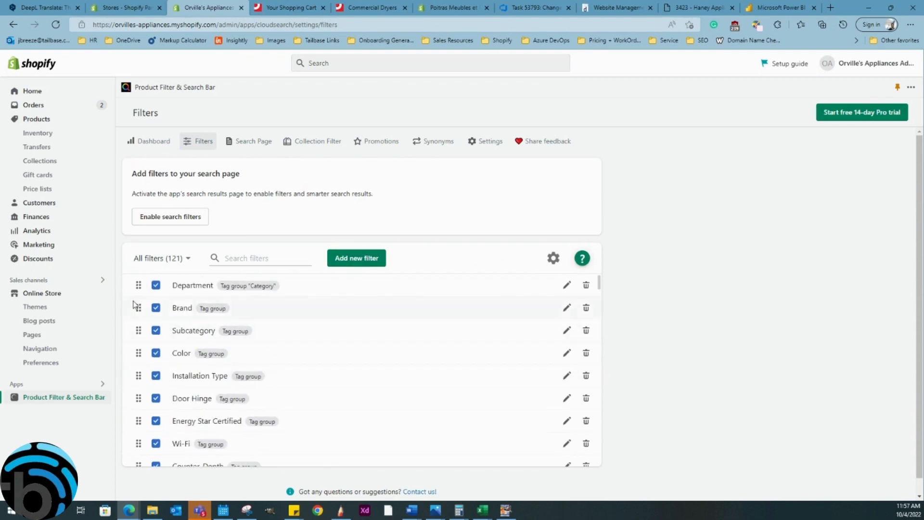
scroll(139, 323, down, 2)
scroll(134, 392, up, 2)
drag(138, 308, 136, 385)
click(371, 8)
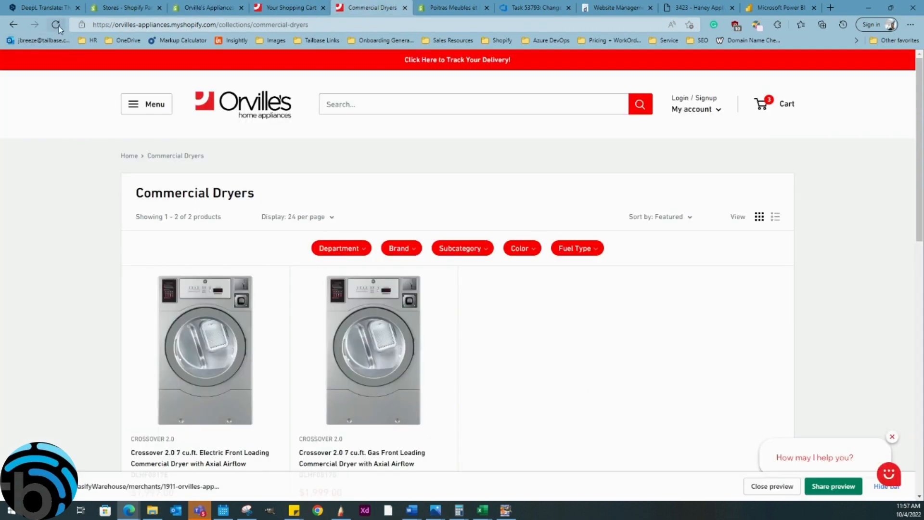
click(56, 25)
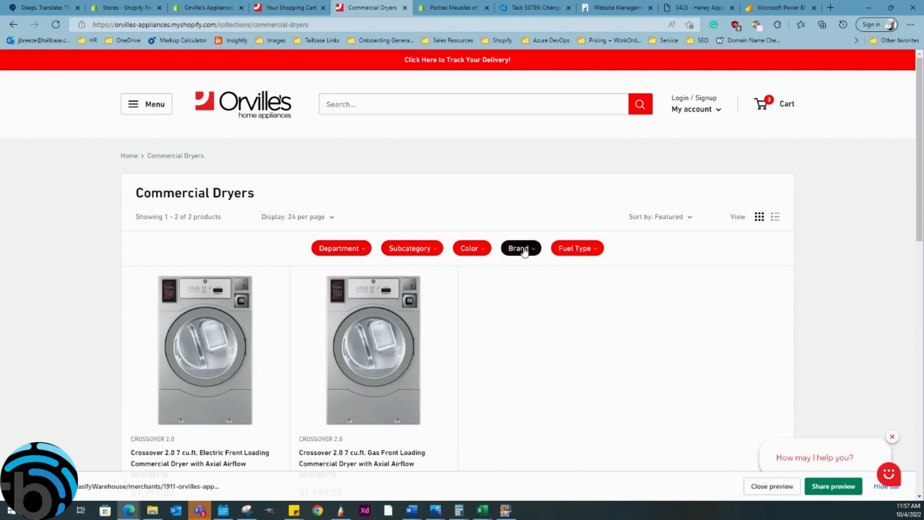
- Move the Brand filter back to directly below Department in the app's filter list
click(196, 10)
drag(139, 378, 133, 333)
drag(137, 380, 138, 309)
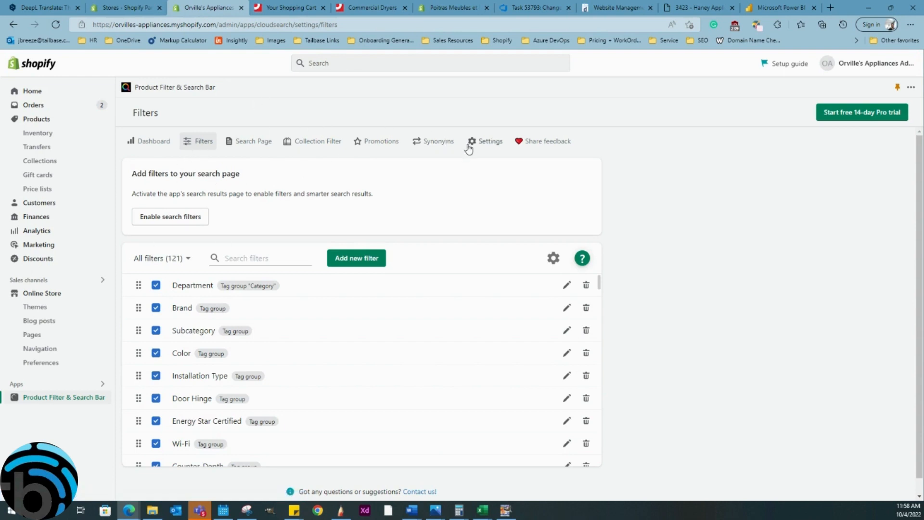
- Open the app's settings and set the desktop filter layout to Left sidebar under Filter appearance
click(491, 143)
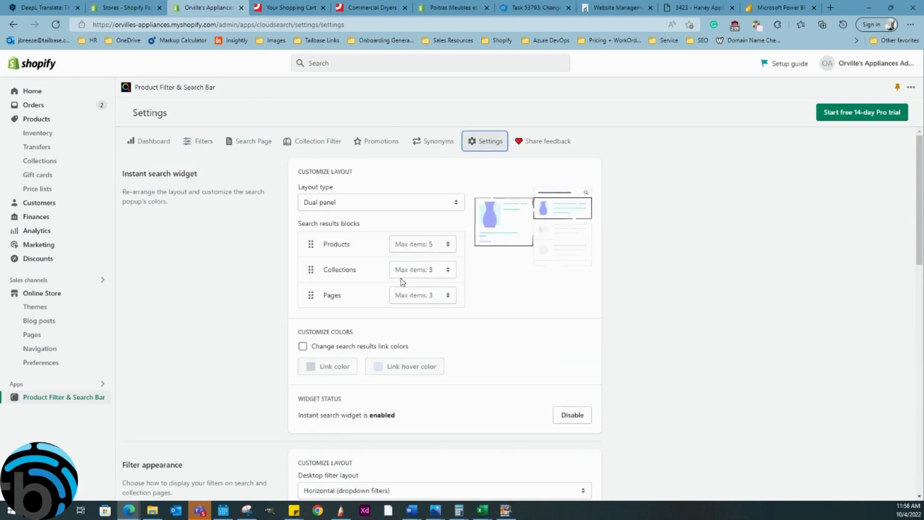
scroll(310, 197, down, 4)
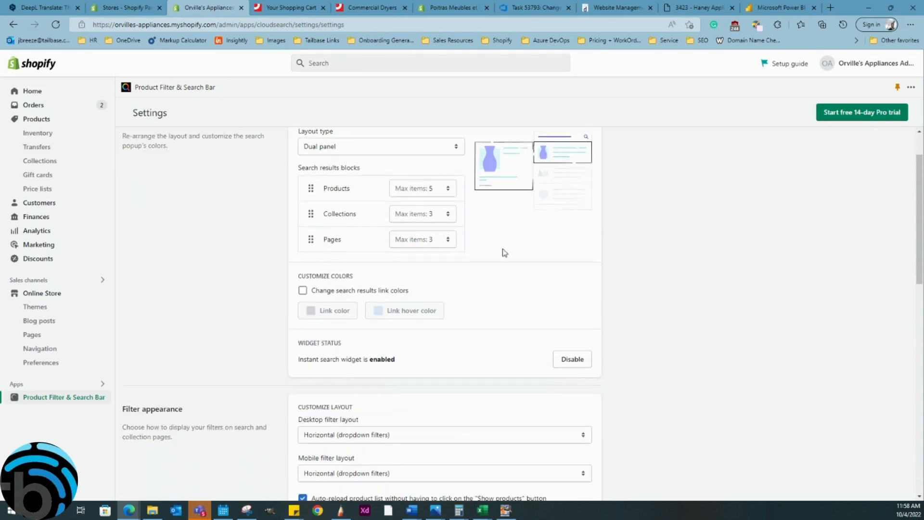
scroll(383, 202, up, 2)
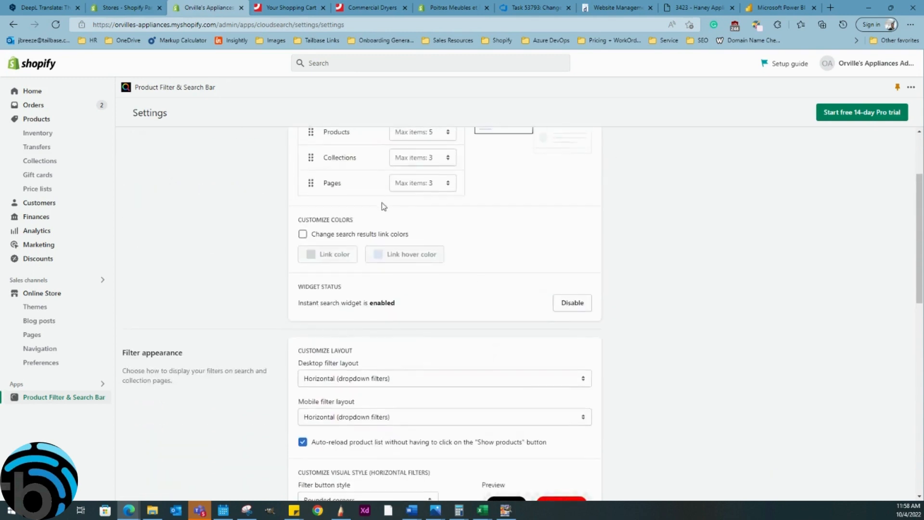
scroll(427, 342, down, 2)
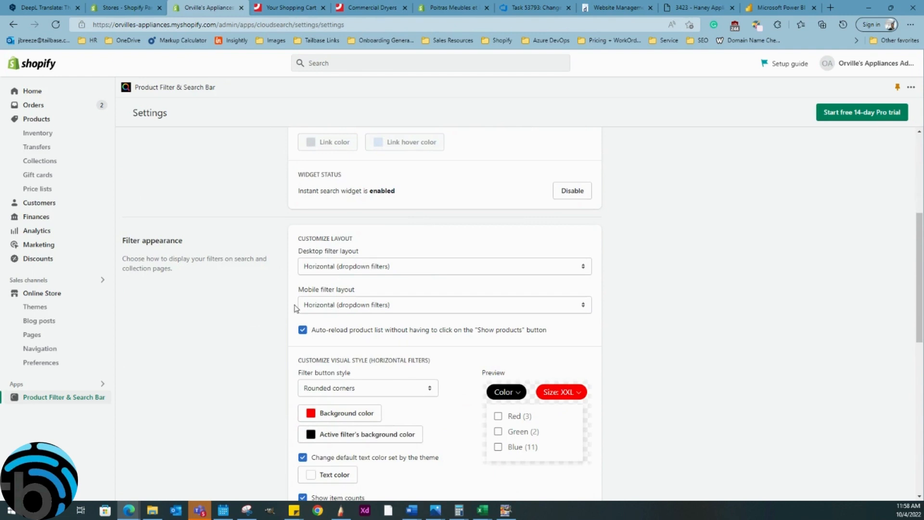
click(335, 265)
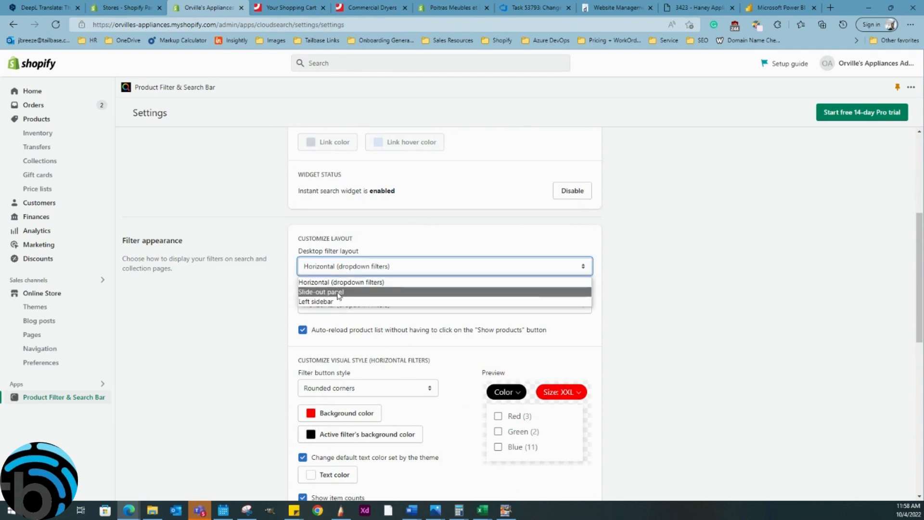
click(336, 302)
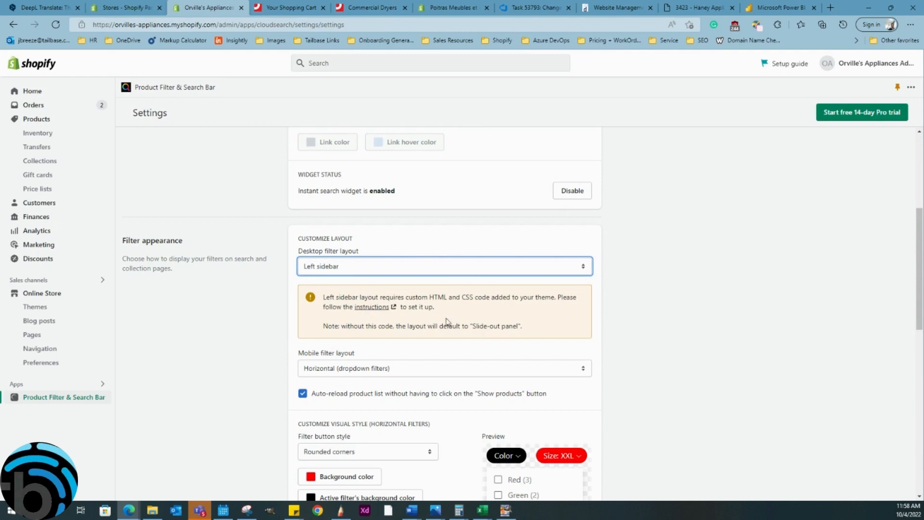
- Change the desktop filter layout to Slide-out panel and check the reloaded Commercial Dryers page on the storefront
click(345, 274)
click(329, 296)
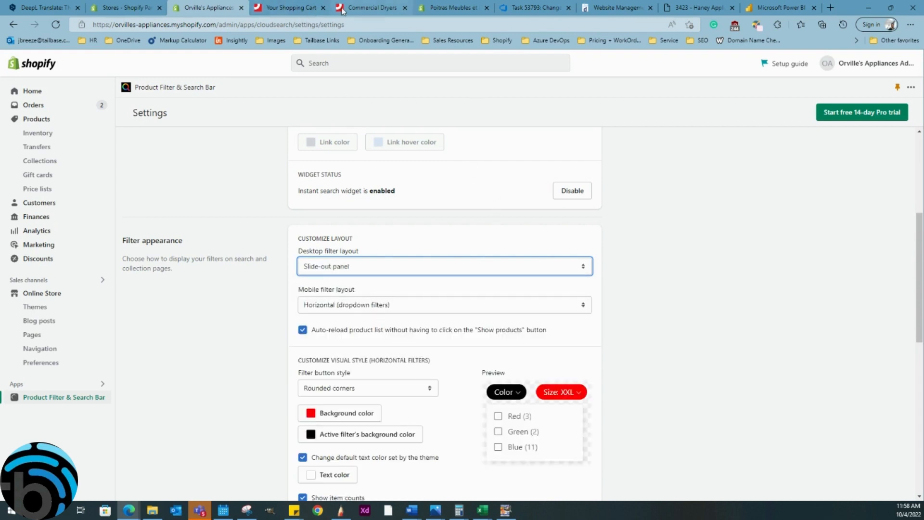
click(368, 9)
click(56, 25)
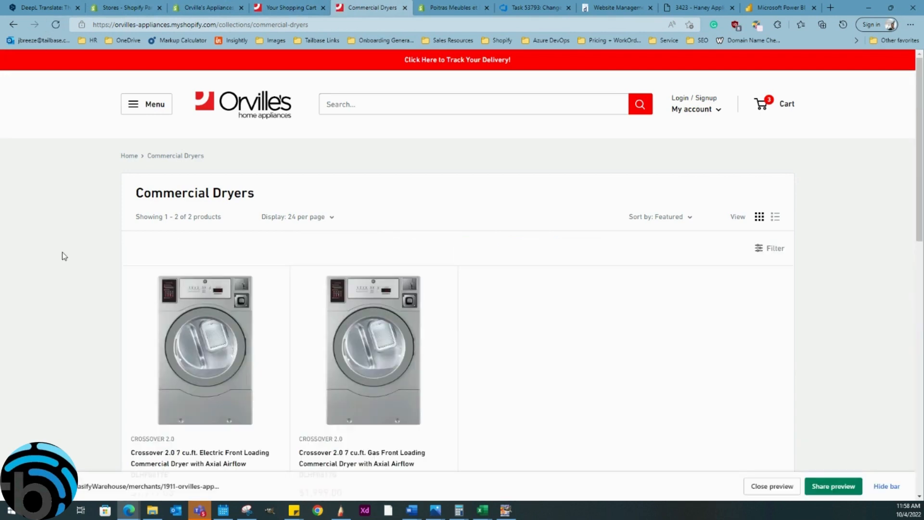
scroll(446, 262, down, 8)
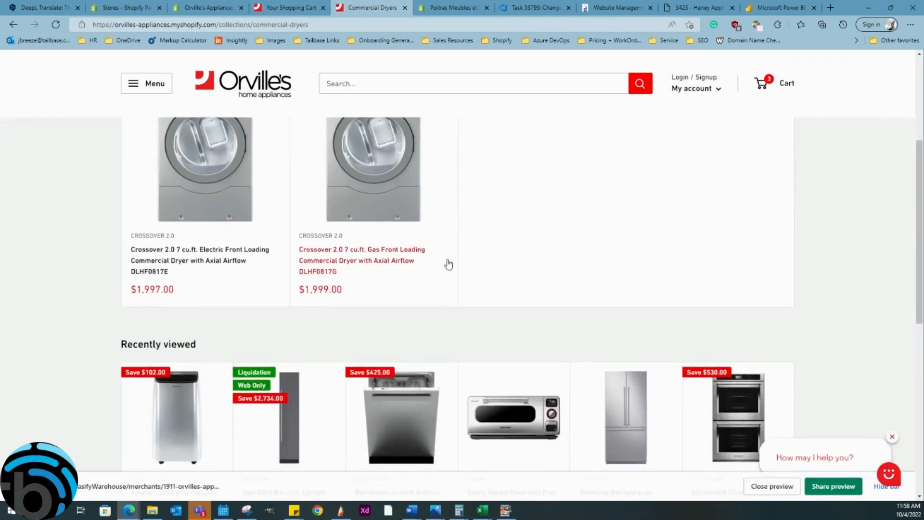
scroll(339, 194, up, 10)
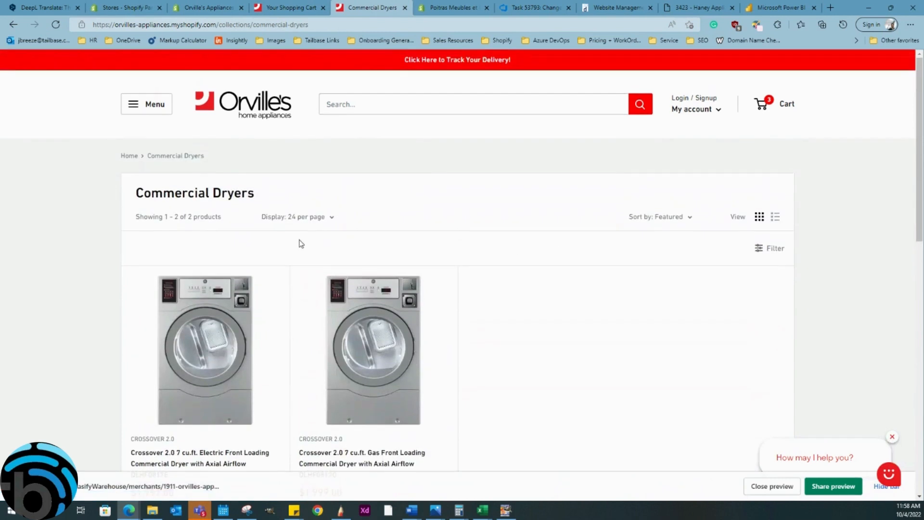
- Set the desktop filter layout to Horizontal (dropdown filters) and reload the storefront's Commercial Dryers page to check it
click(208, 7)
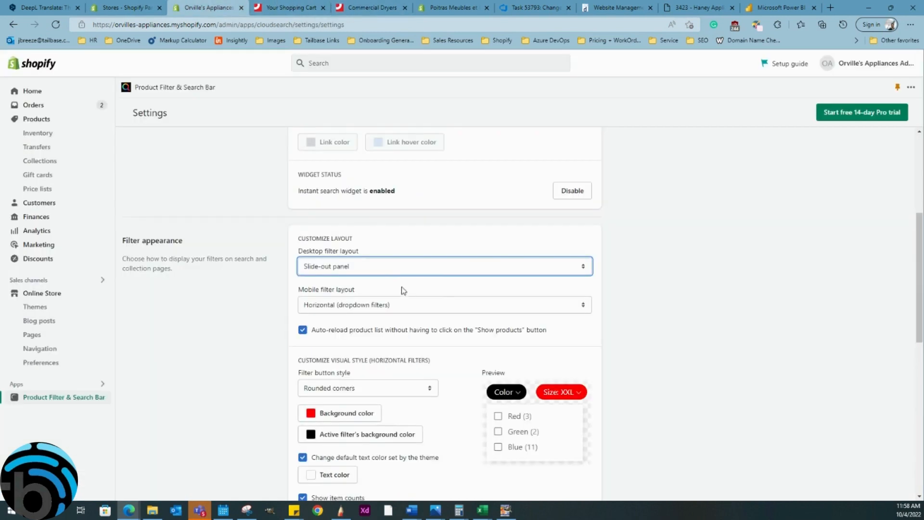
click(385, 269)
click(354, 282)
click(373, 7)
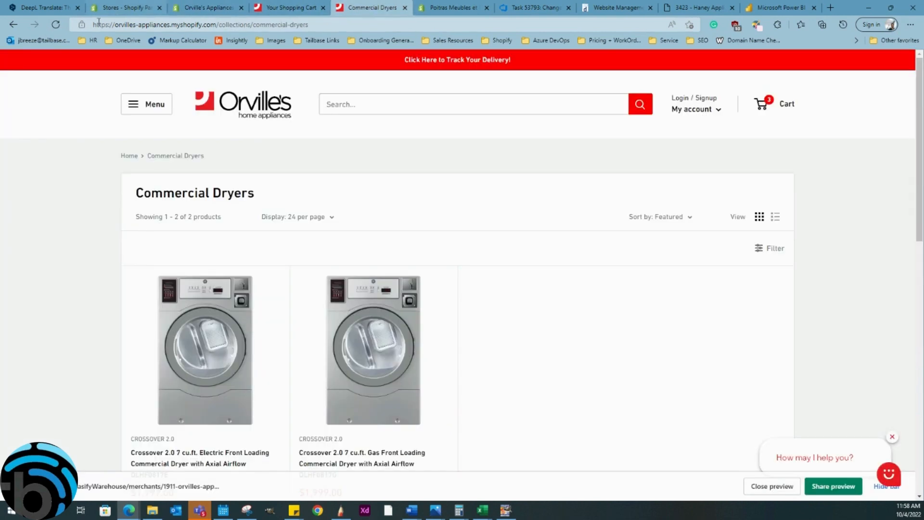
click(55, 25)
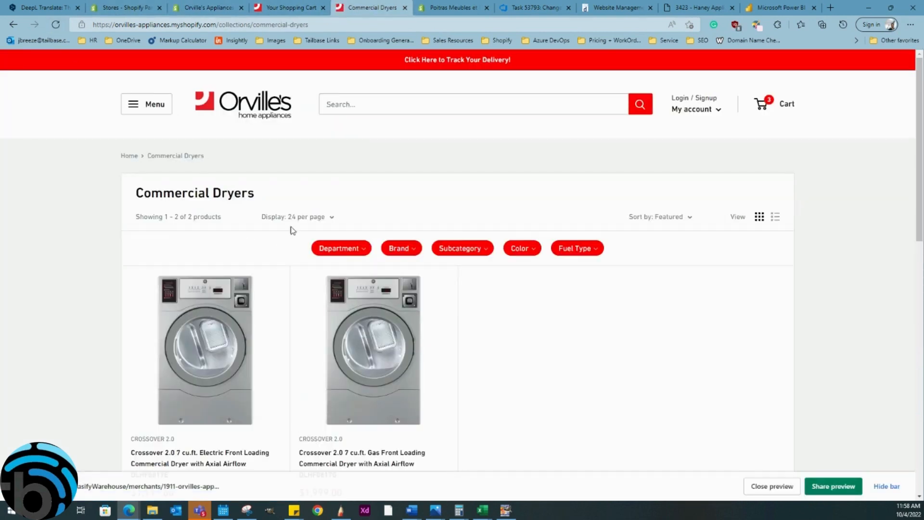
- Return to the app's settings, review the horizontal filter style, out-of-stock, search scope and search widget options, and open the Filters page
click(207, 7)
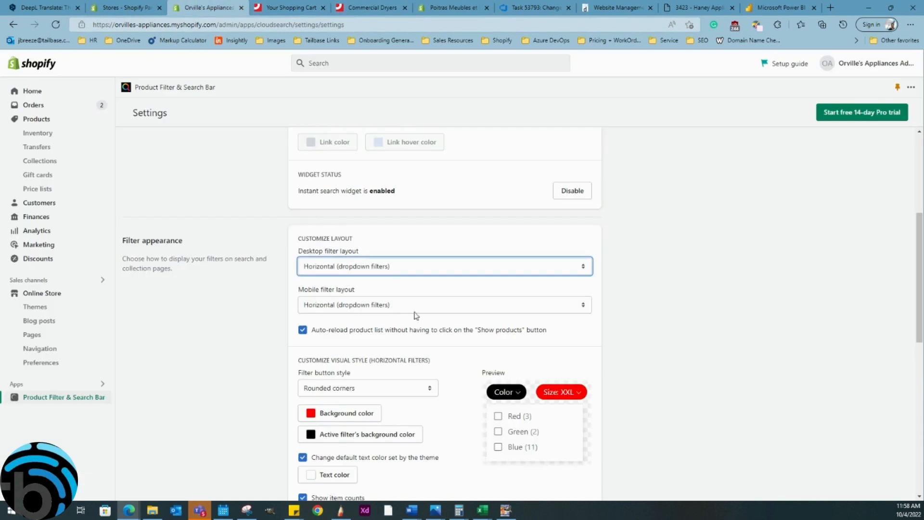
scroll(337, 272, down, 2)
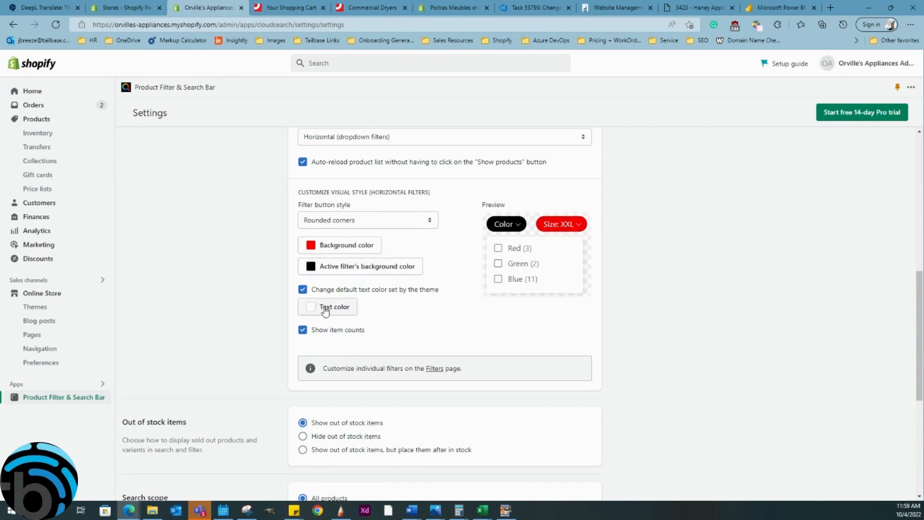
scroll(438, 246, down, 6)
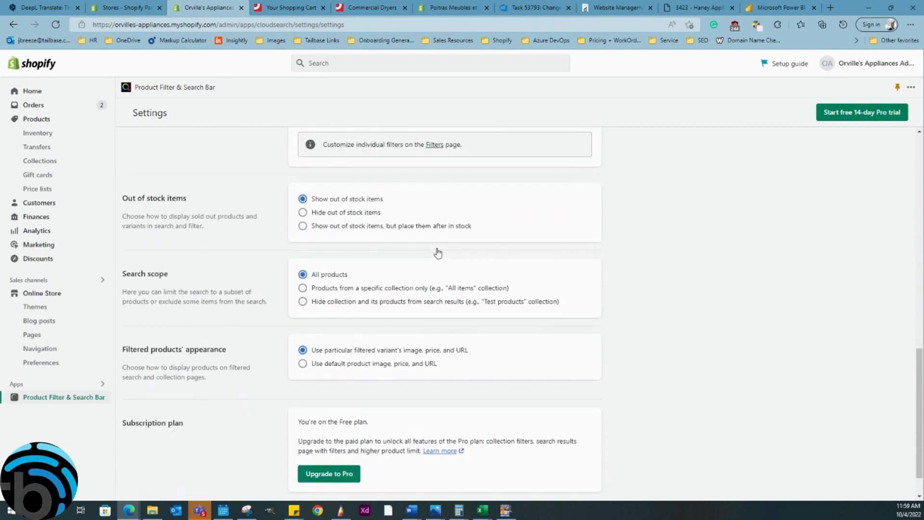
scroll(416, 344, up, 12)
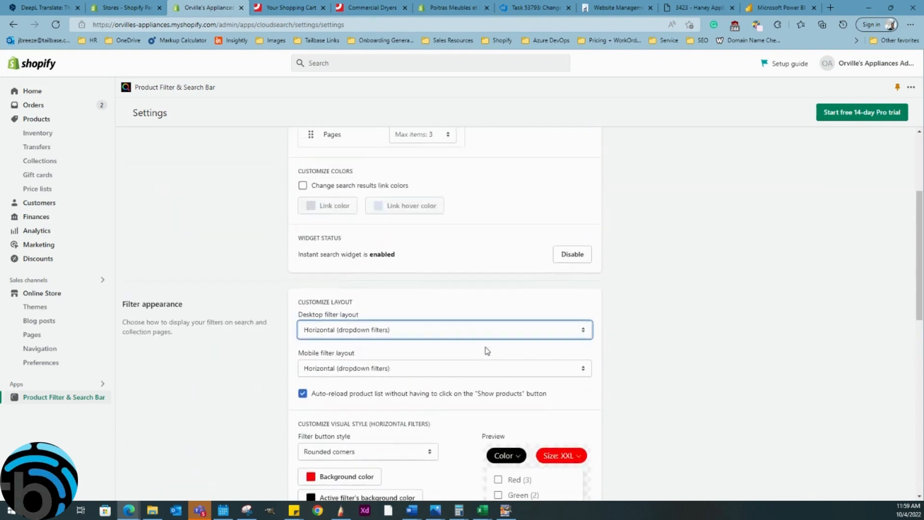
scroll(321, 311, up, 3)
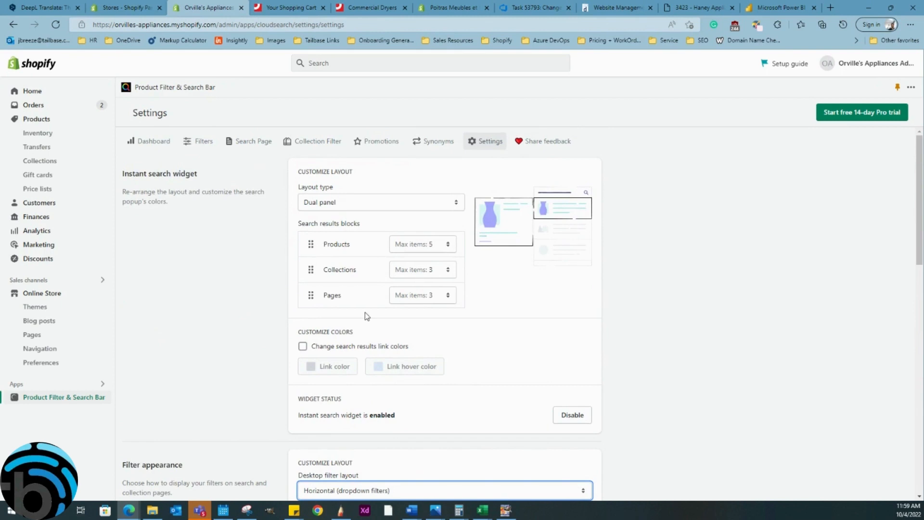
click(194, 141)
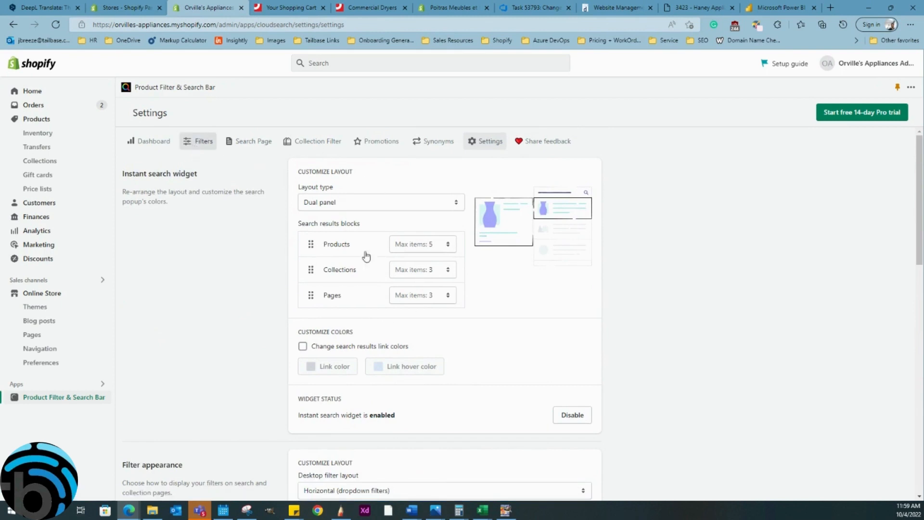